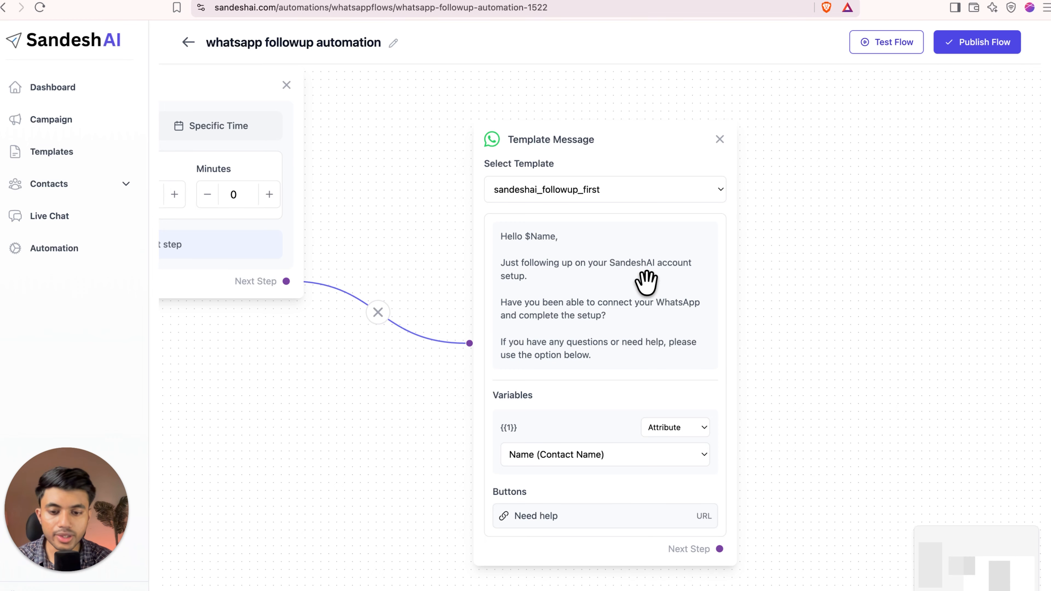
- Add a relative time delay of 2 days after the sandeshai_followup_first template message
left_click_drag(402, 282, 699, 359)
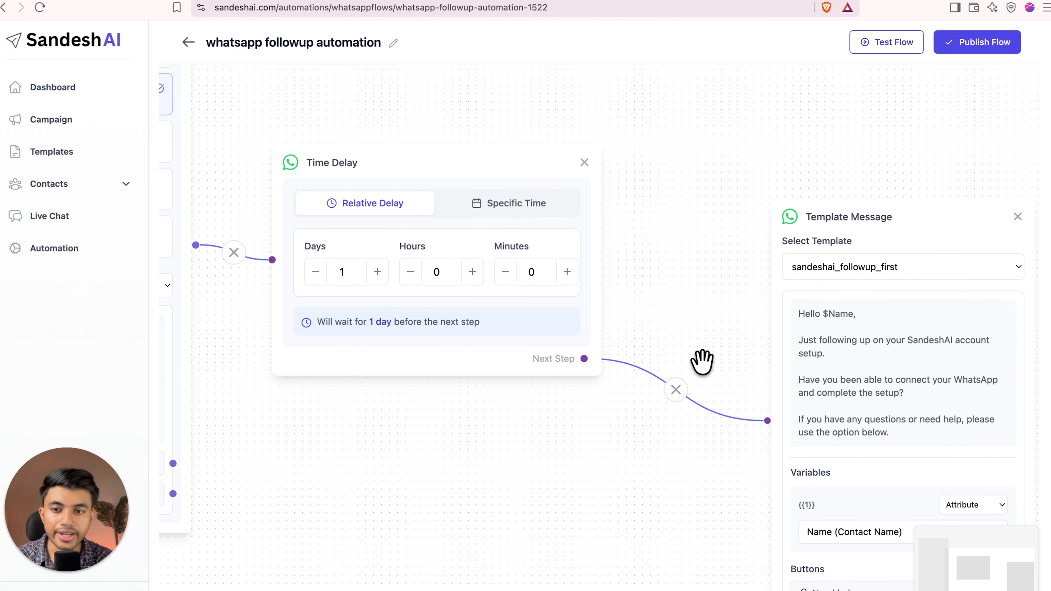
scroll(435, 277, "right", 5)
scroll(434, 277, "down", 1)
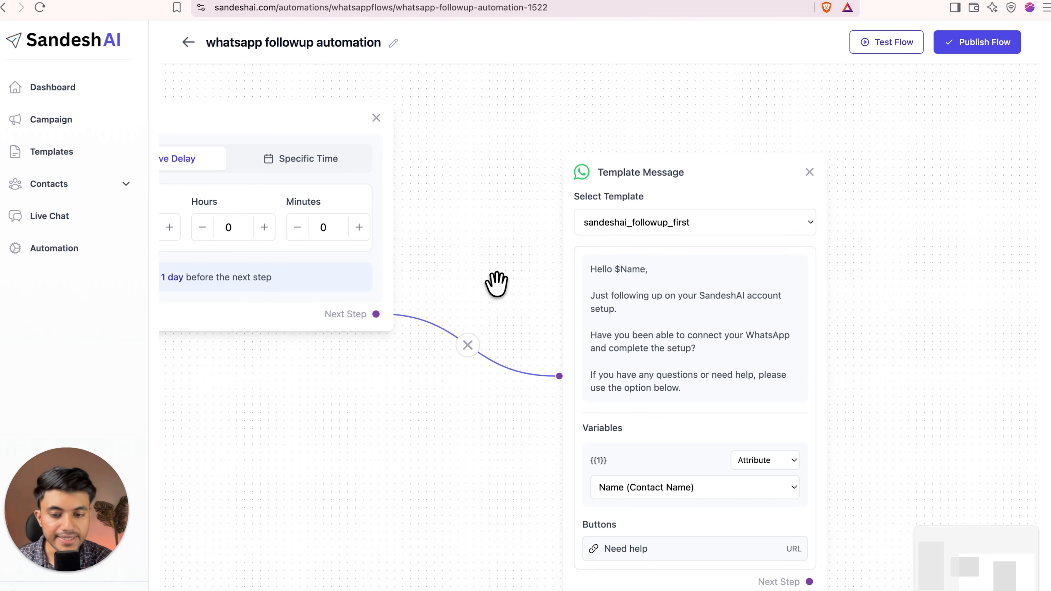
scroll(497, 284, "right", 5)
scroll(496, 283, "down", 2)
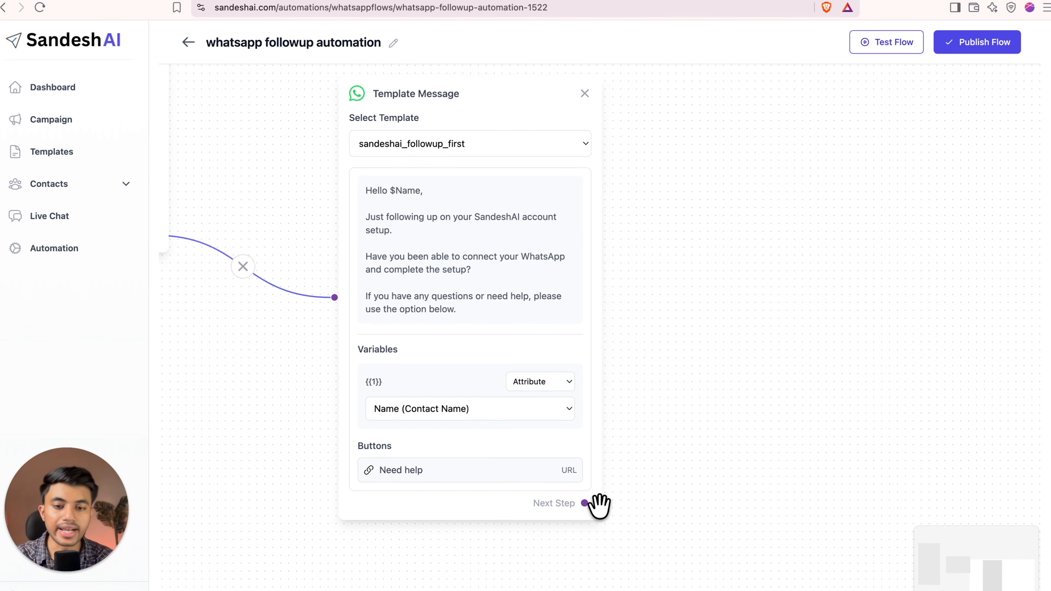
left_click_drag(586, 502, 802, 270)
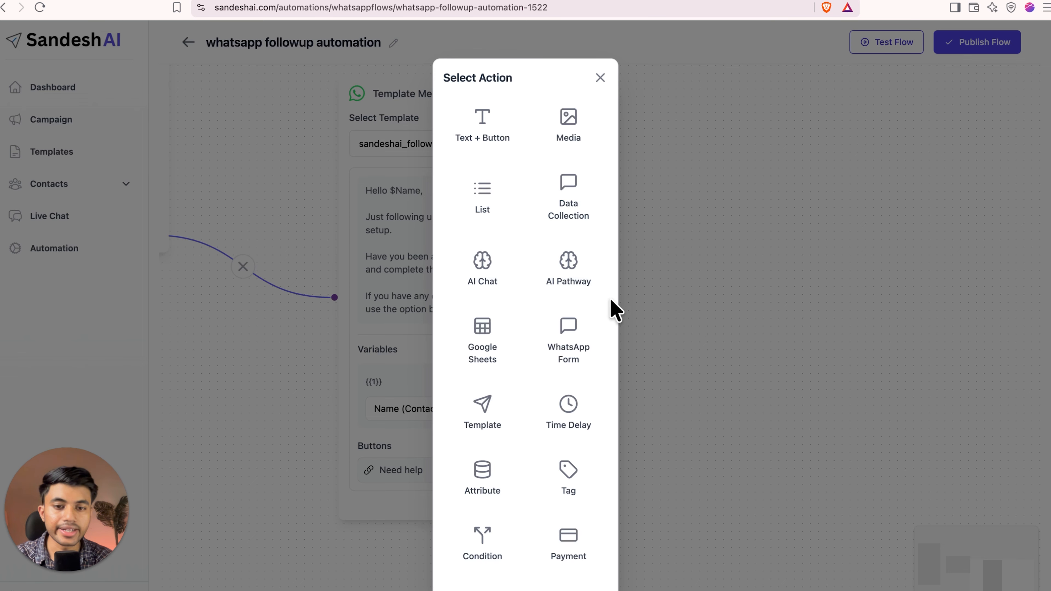
left_click(567, 411)
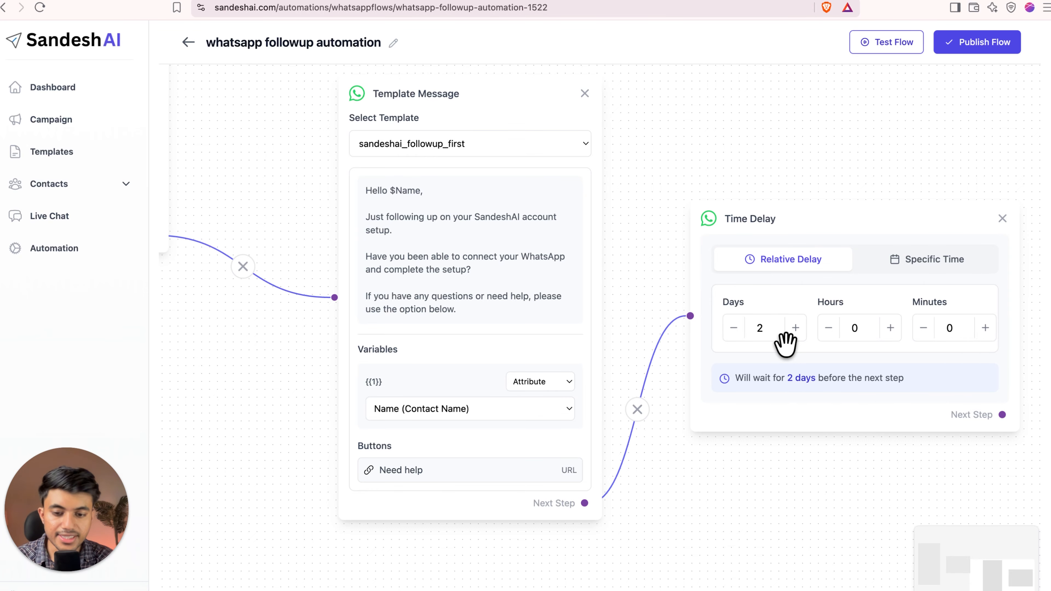
- Add a template message step connected to the end of the 2-day time delay
scroll(763, 310, "down", 5)
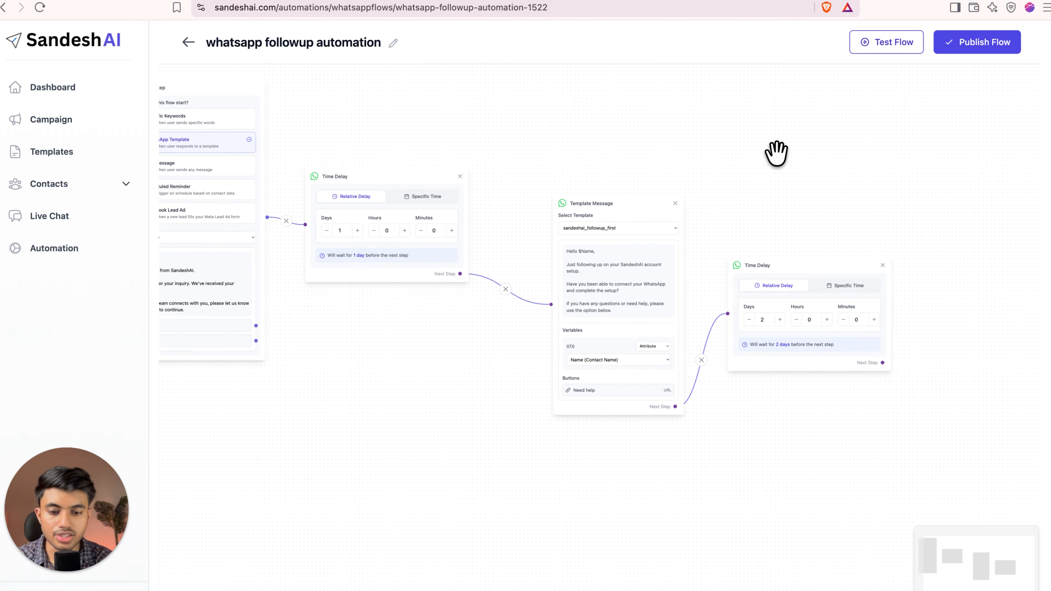
left_click_drag(776, 154, 832, 171)
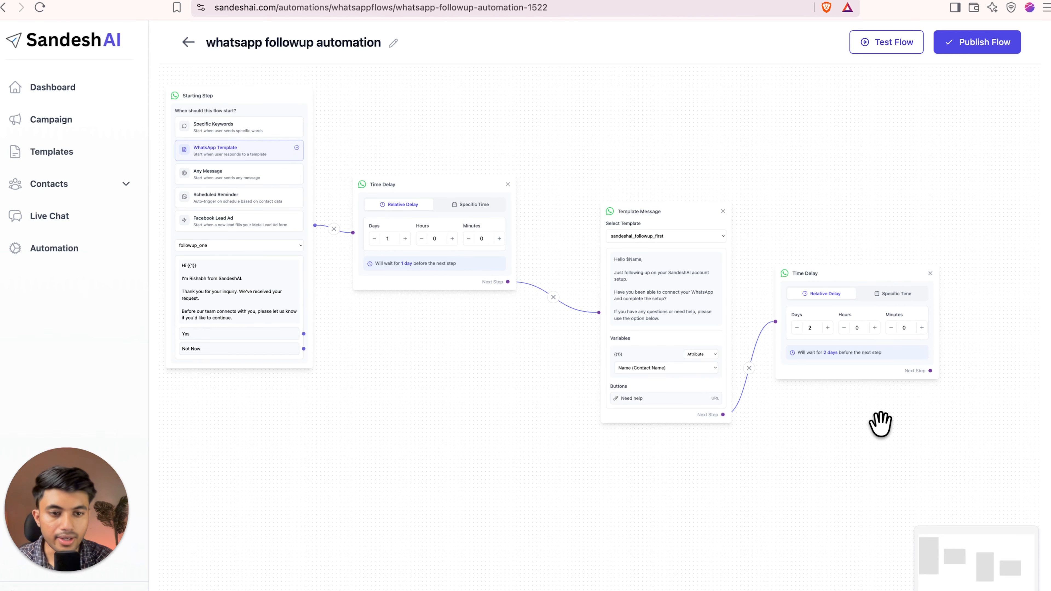
left_click_drag(880, 424, 690, 422)
scroll(691, 422, "up", 5)
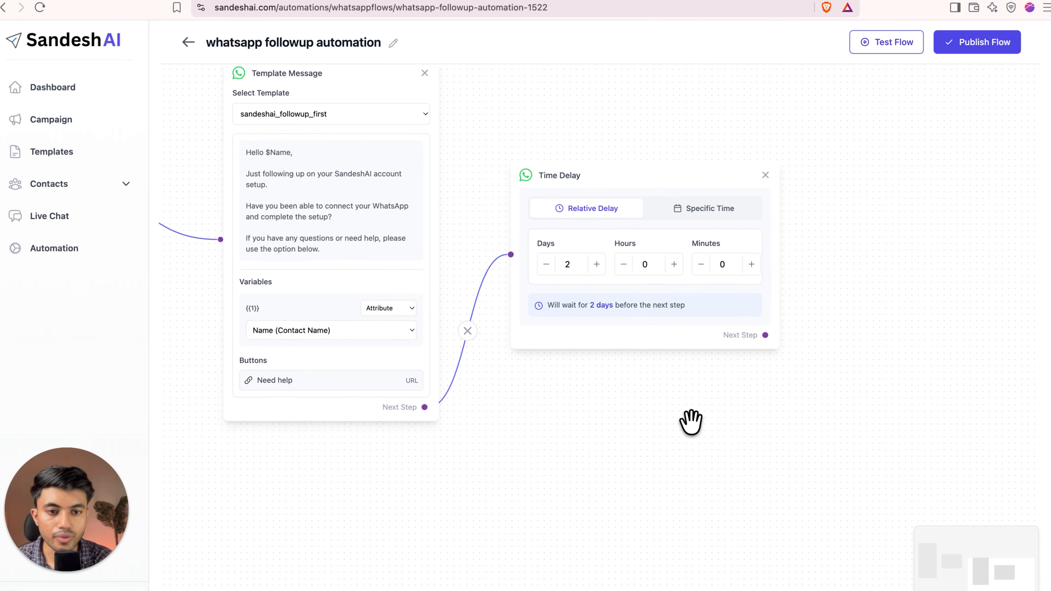
left_click_drag(764, 335, 838, 273)
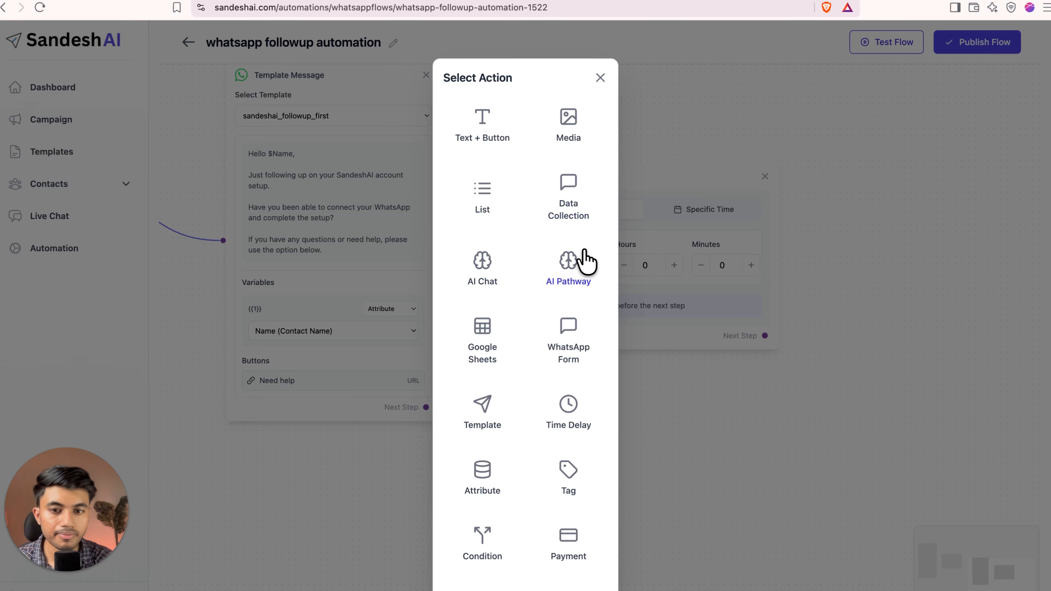
left_click(482, 406)
left_click_drag(926, 223, 656, 179)
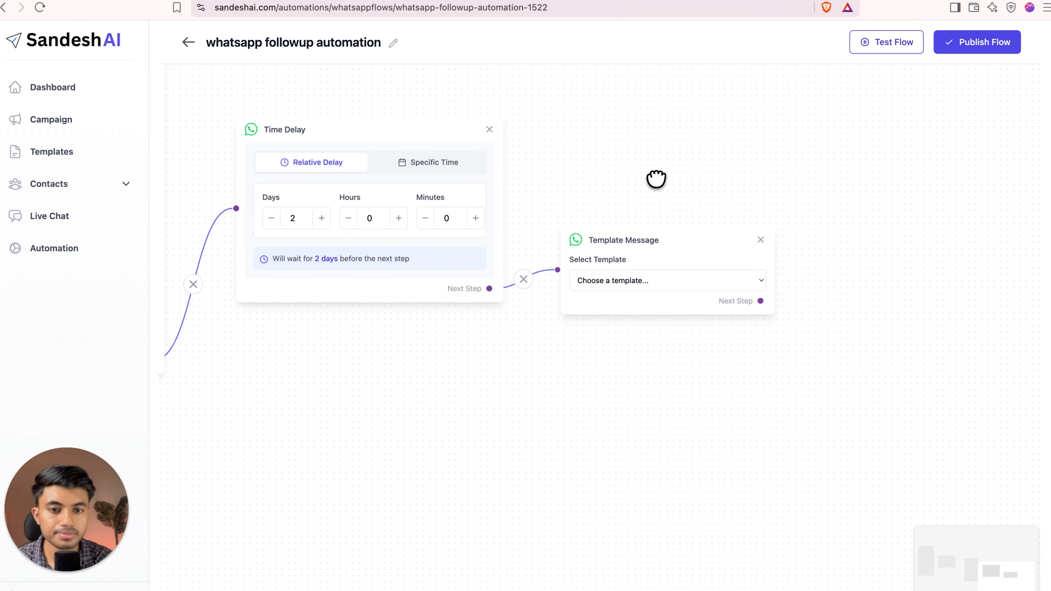
- Use the sandeshai_welcome_onboard template in the new message and map variable {{1}} to the Name (Contact Name) attribute
left_click(628, 280)
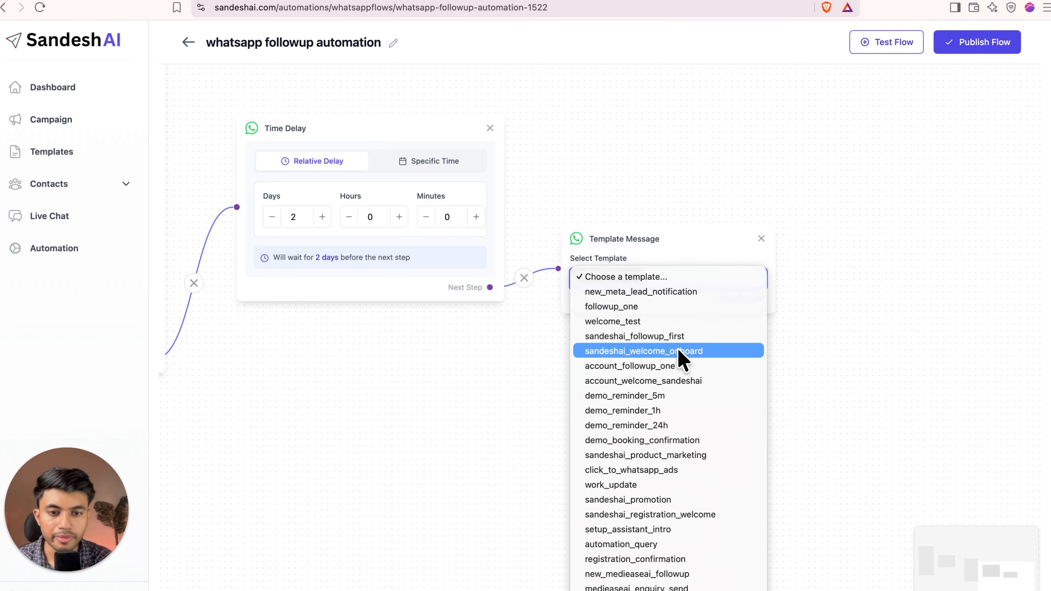
left_click(660, 352)
left_click_drag(856, 316, 725, 219)
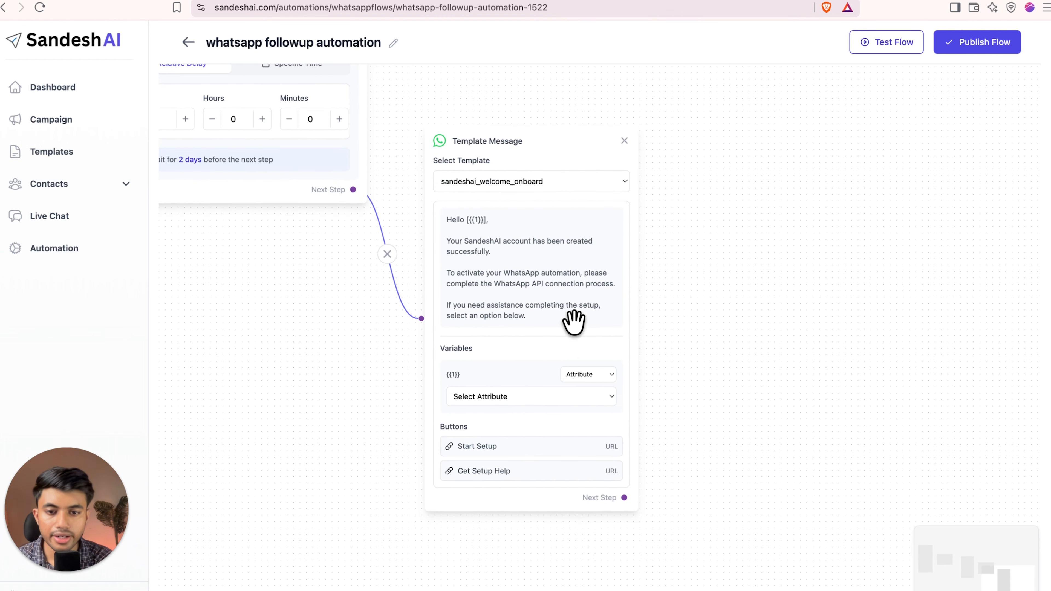
left_click(538, 397)
left_click(525, 424)
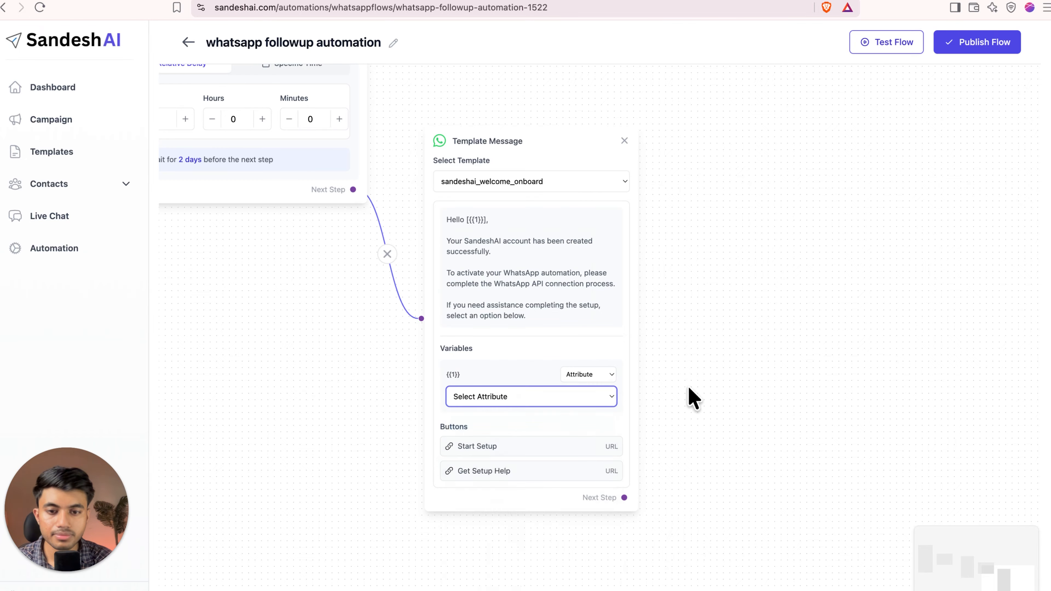
- Add a relative time delay of 3 days after the sandeshai_welcome_onboard template message
left_click_drag(692, 394, 660, 296)
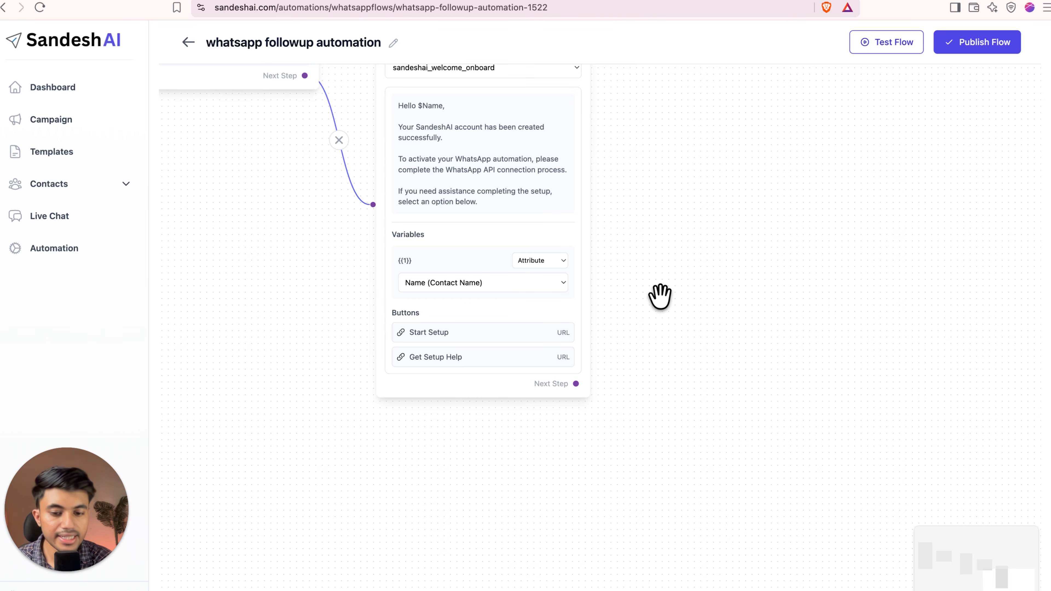
left_click_drag(575, 384, 725, 246)
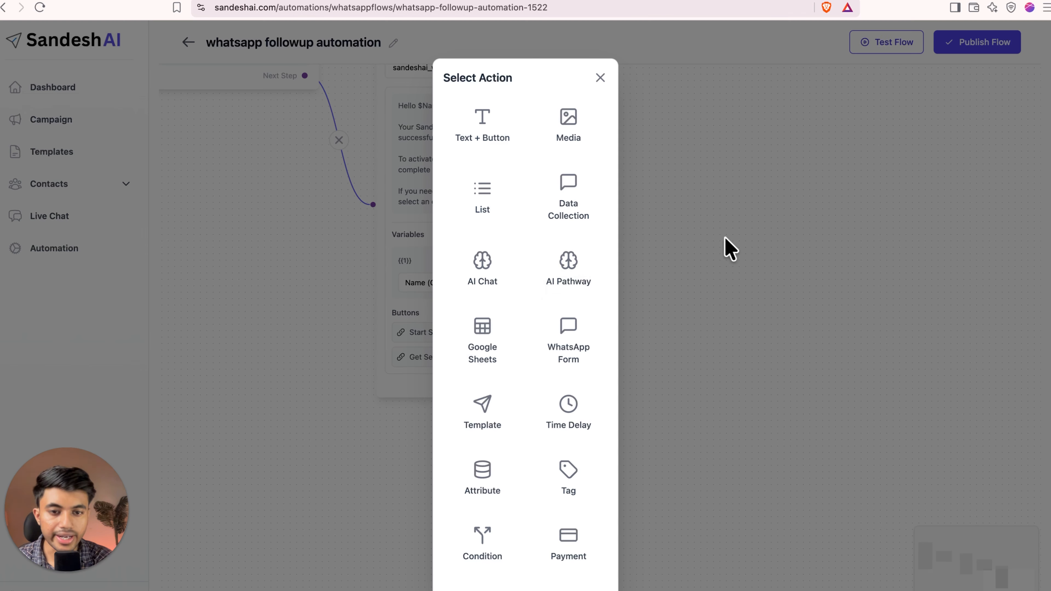
left_click(570, 408)
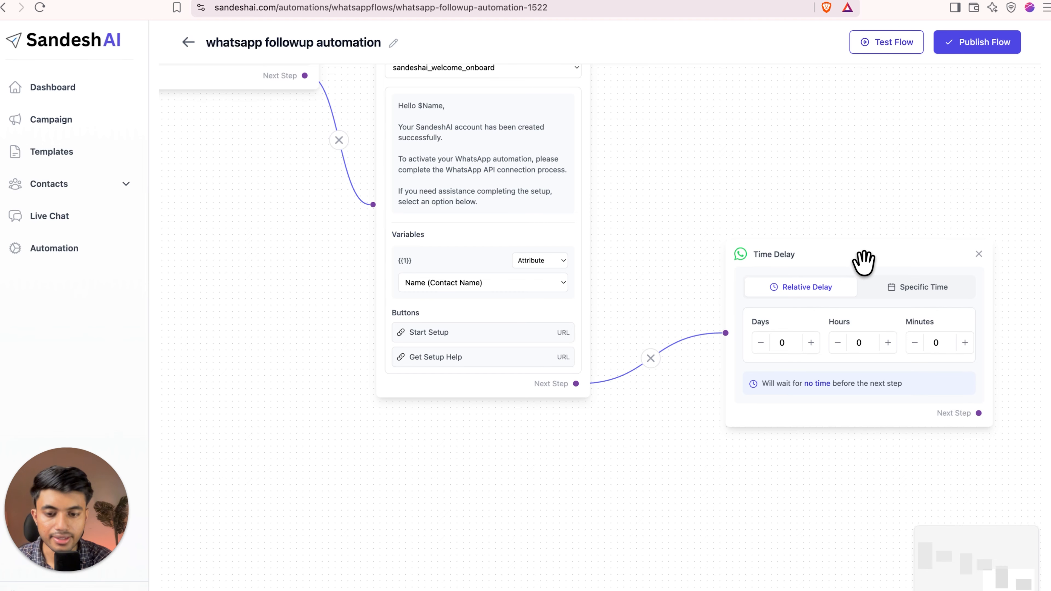
left_click_drag(861, 263, 820, 262)
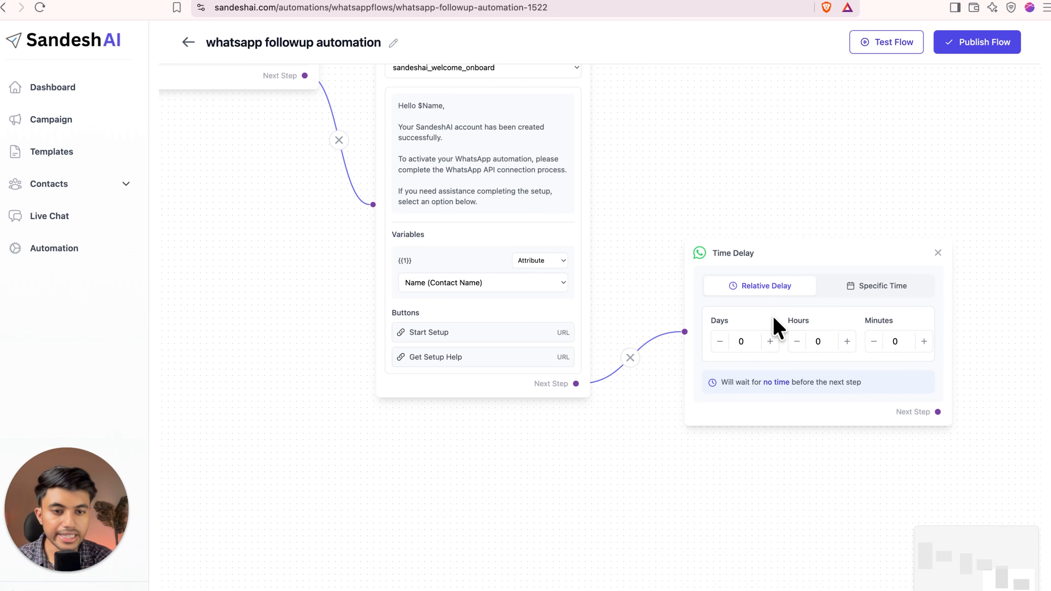
left_click(770, 342)
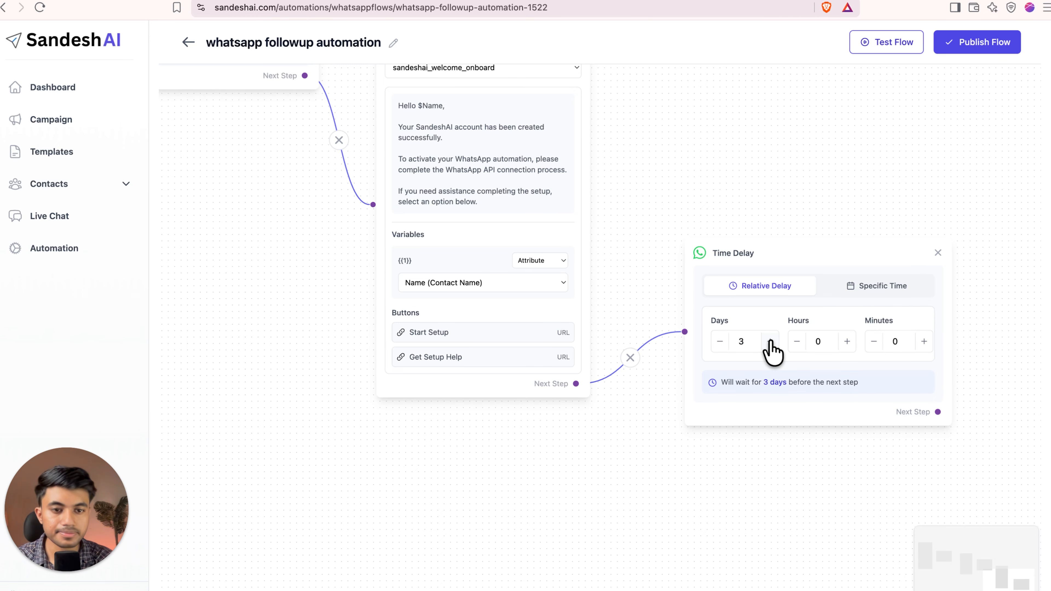
- Add a template message after the 3-day delay using the sandeshai_product_marketing template
left_click_drag(985, 347, 739, 299)
left_click_drag(687, 367, 826, 247)
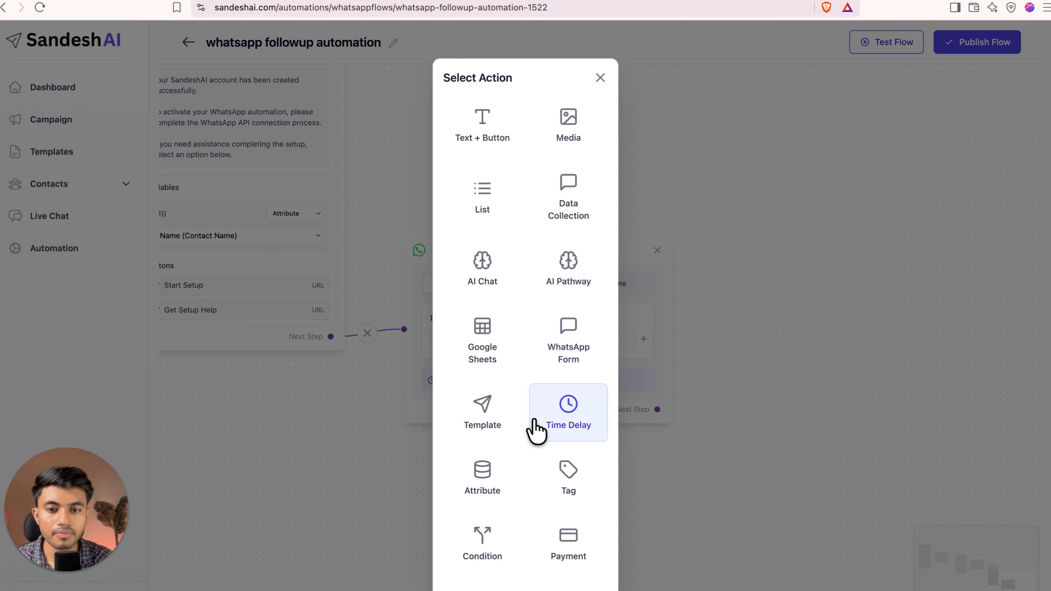
left_click(489, 416)
left_click(906, 299)
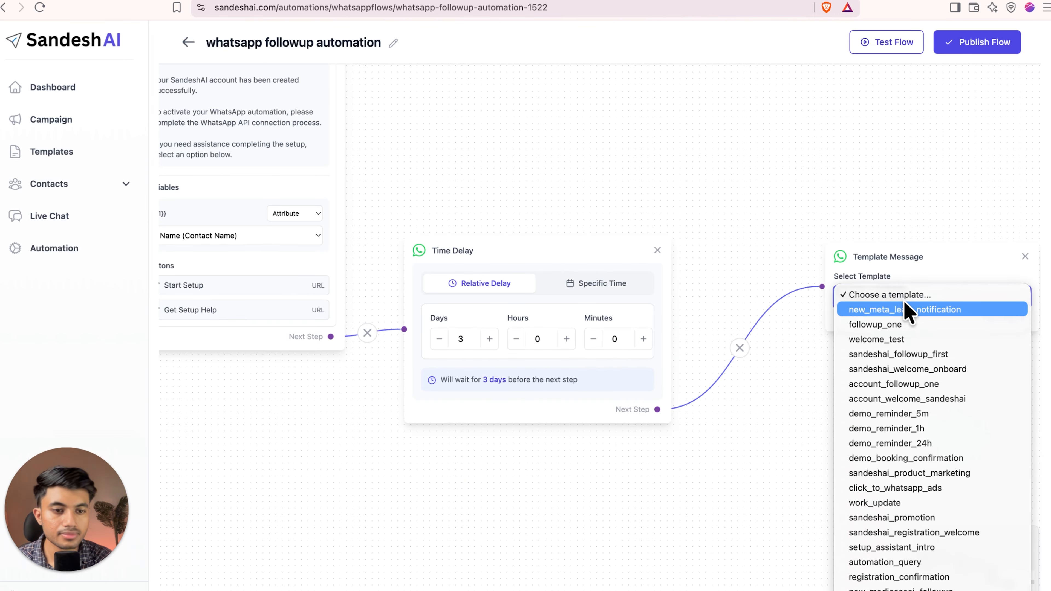
left_click(883, 475)
left_click_drag(889, 265, 840, 213)
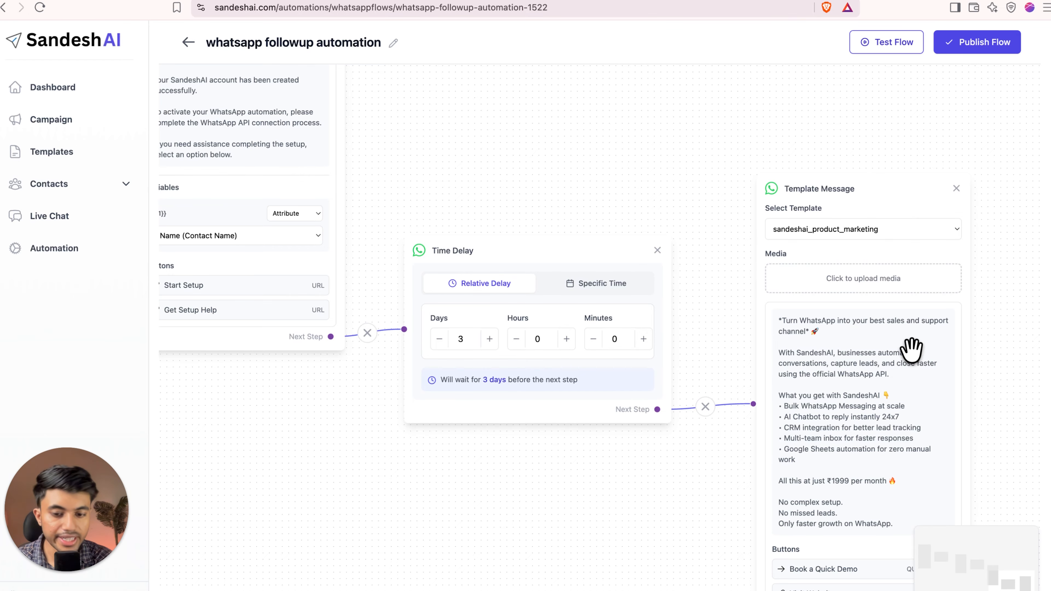
- Add a relative time delay of 9 days from the next step of the sandeshai_product_marketing message
left_click_drag(1007, 381, 729, 254)
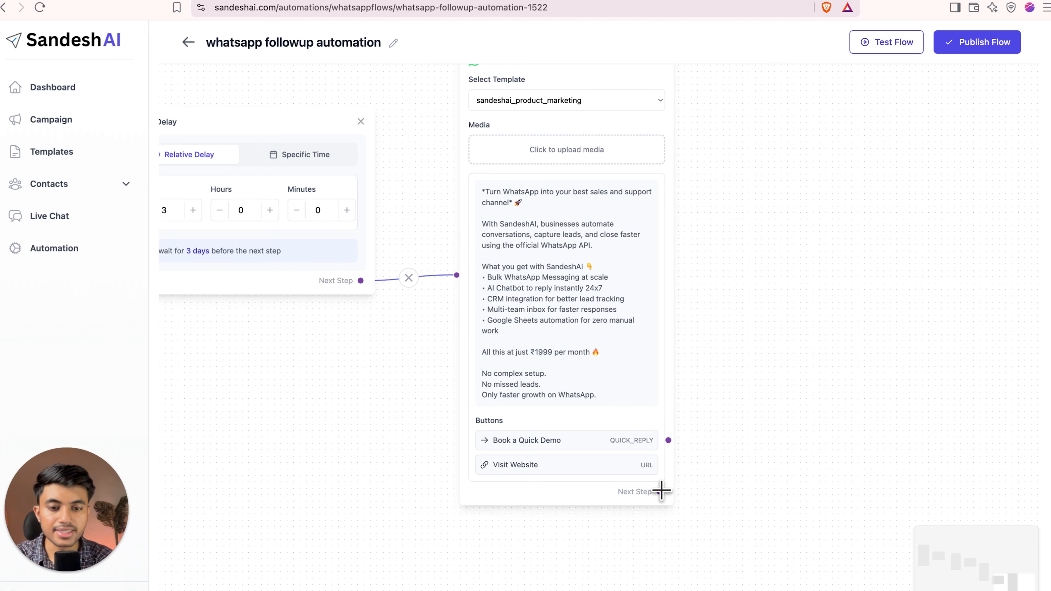
left_click_drag(659, 491, 845, 176)
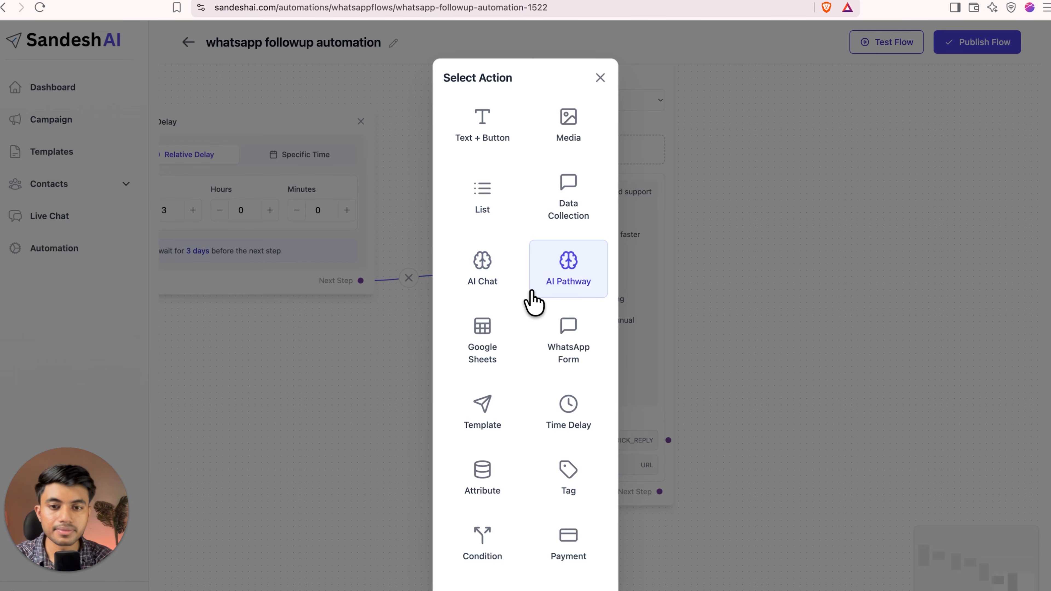
left_click(568, 414)
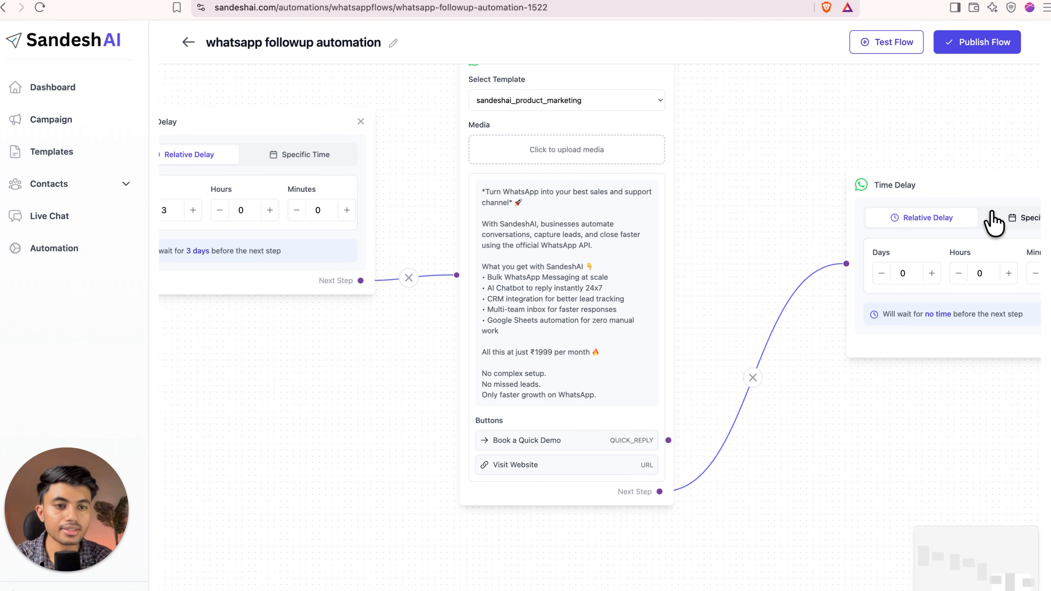
left_click_drag(987, 219, 898, 198)
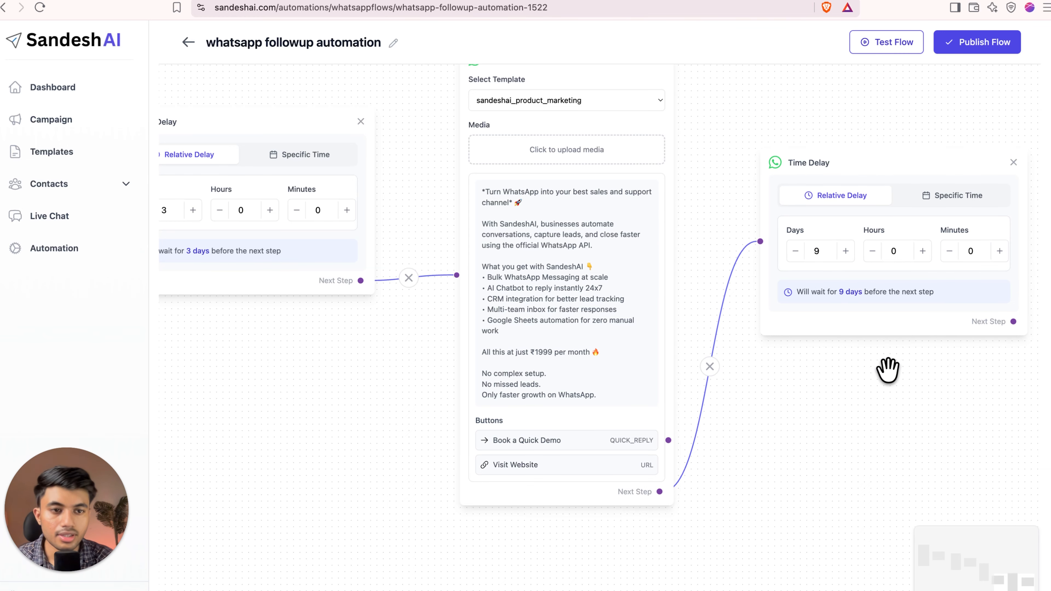
- Add a template message after the 9-day delay using the sandeshai_promotion template
scroll(889, 369, "right", 6)
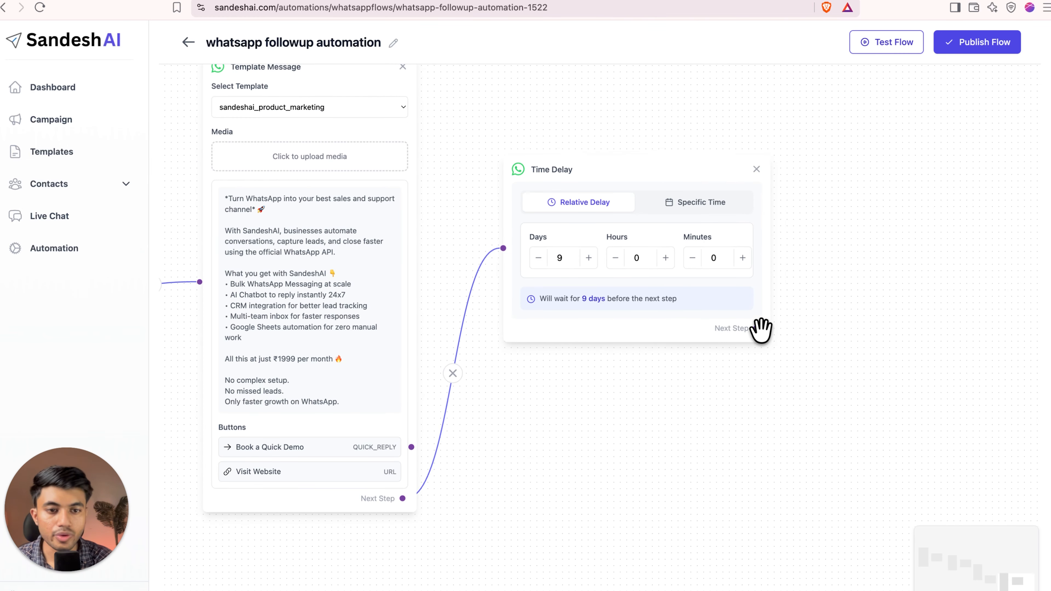
left_click_drag(756, 327, 874, 219)
left_click(480, 411)
left_click(936, 265)
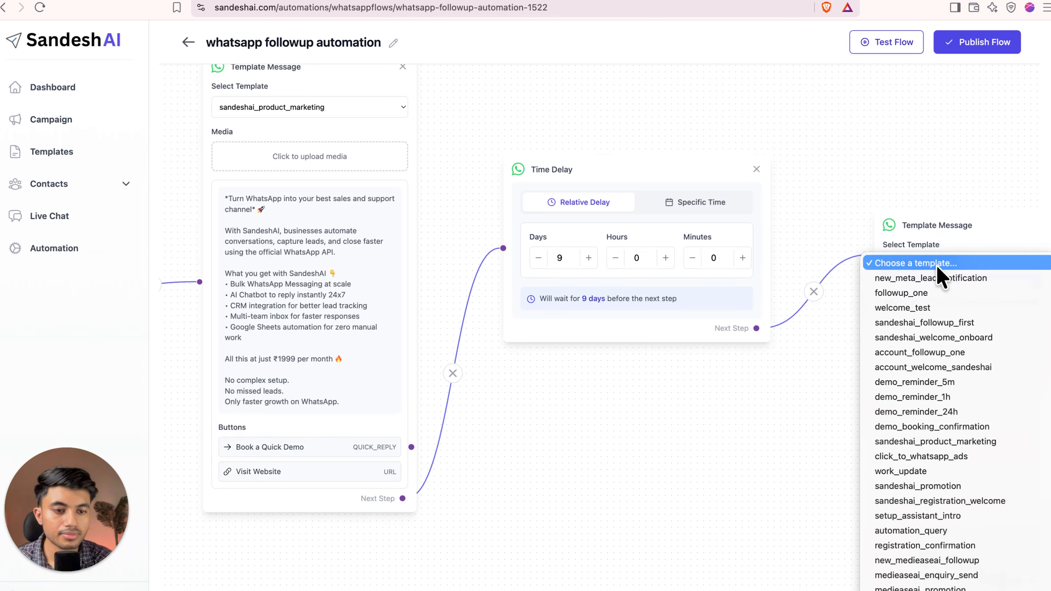
left_click(906, 487)
scroll(638, 352, "right", 2)
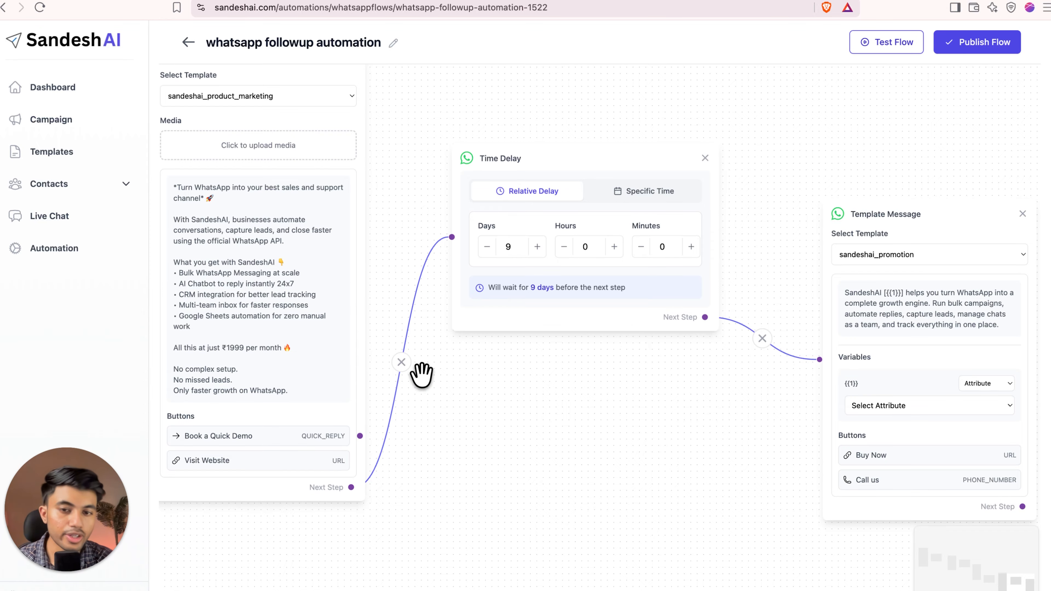
- Add a relative time delay of 15 days after the sandeshai_promotion template message
scroll(655, 404, "right", 4)
left_click_drag(939, 408, 715, 345)
left_click(637, 436)
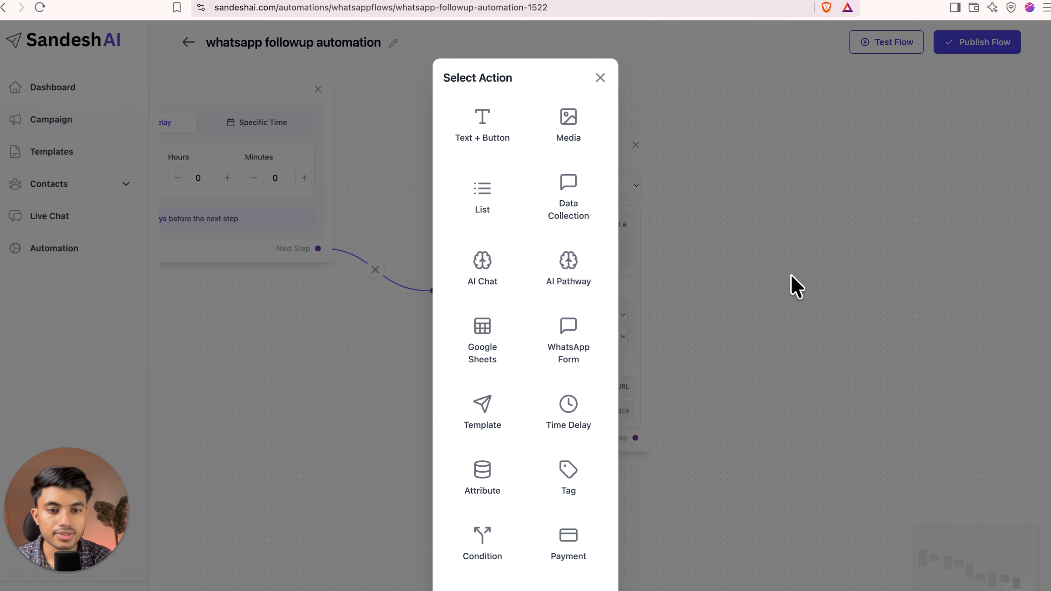
left_click(556, 412)
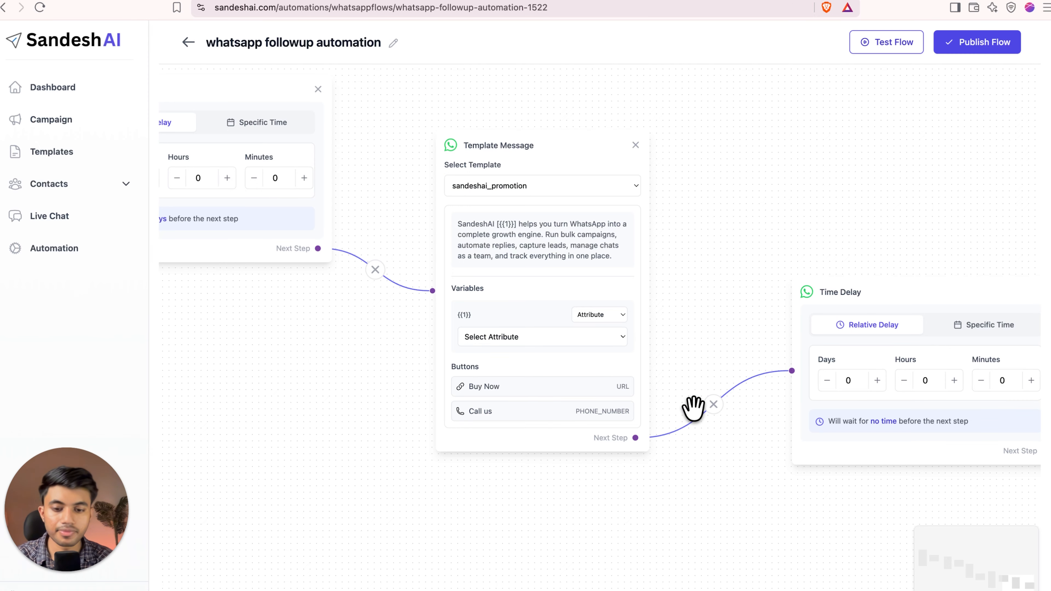
left_click_drag(905, 451, 813, 425)
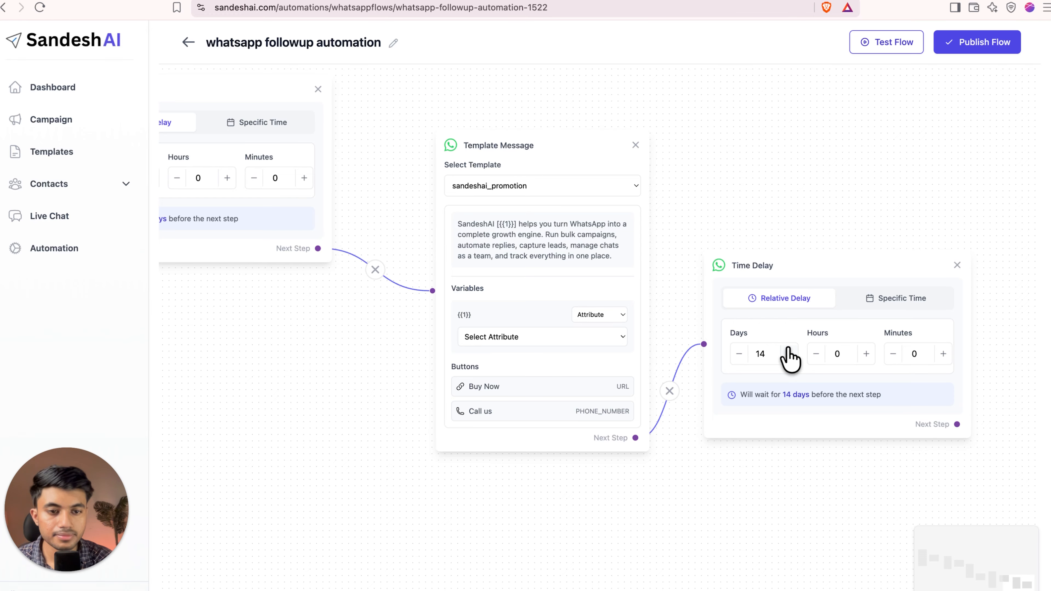
- Add a template message after the 15-day delay using the welcome_message template
left_click_drag(700, 425, 840, 265)
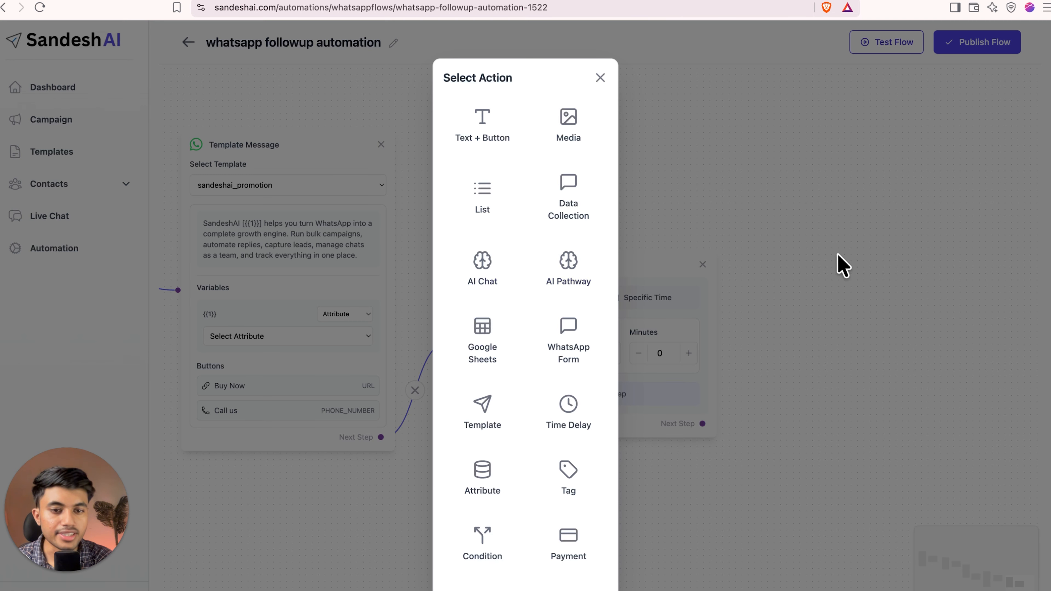
left_click(474, 433)
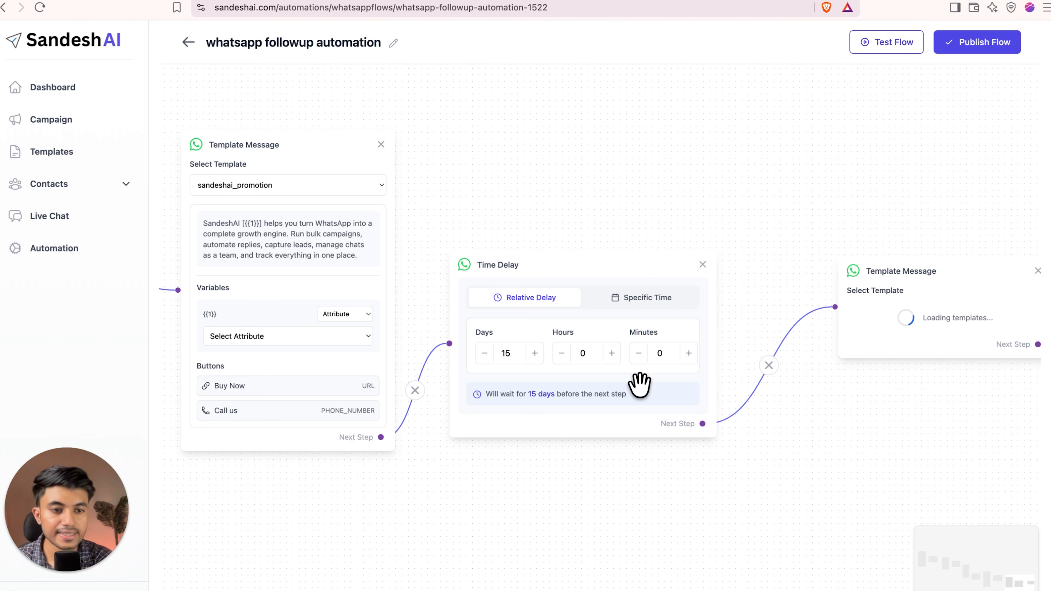
left_click(900, 312)
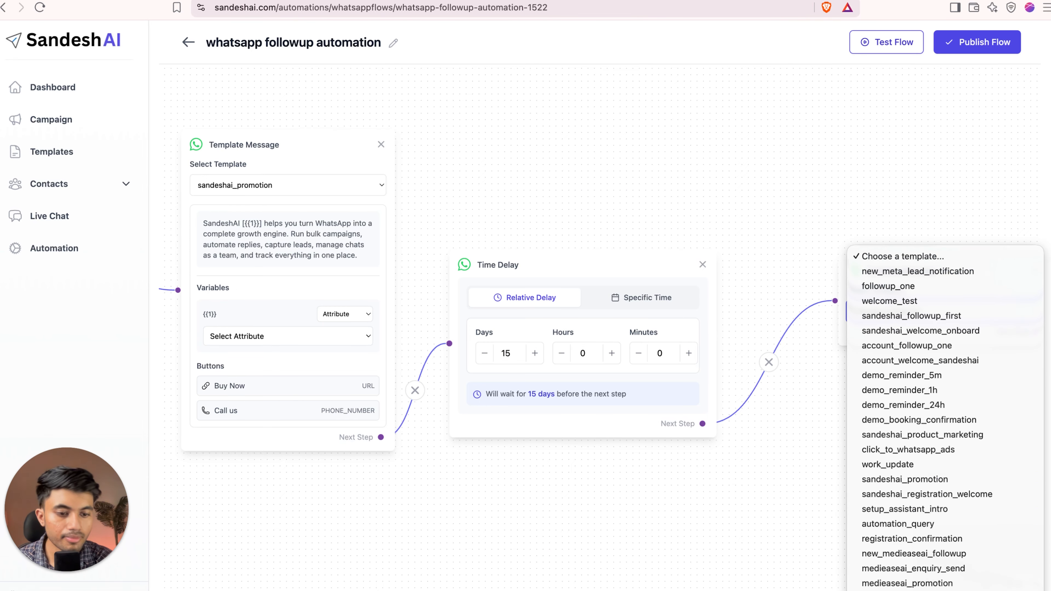
left_click(901, 315)
scroll(763, 184, "down", 5)
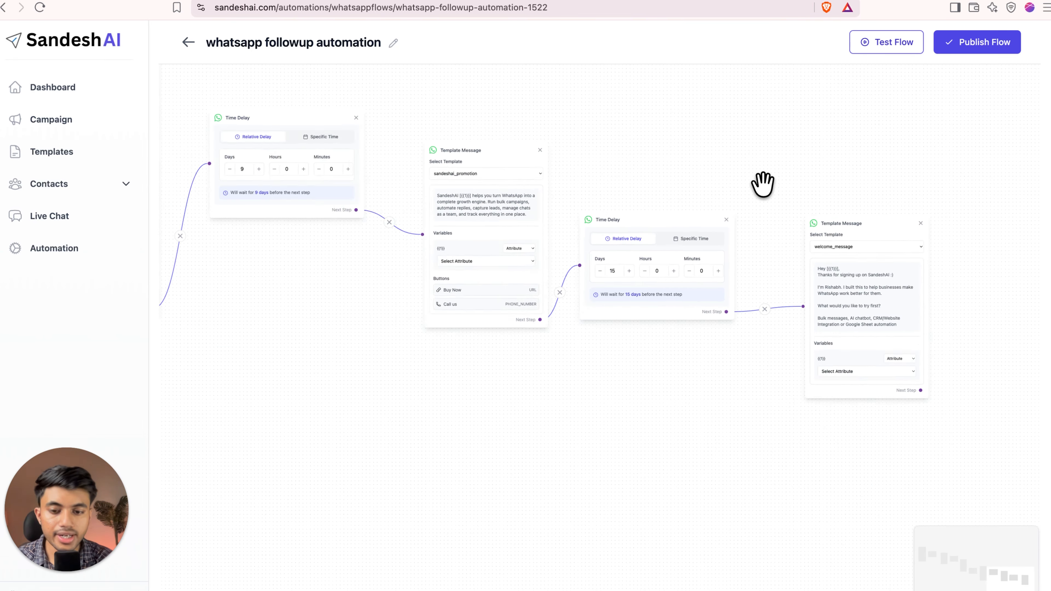
- Publish the whatsapp followup automation flow with its sequence of time delays and template messages
scroll(762, 183, "up", 3)
left_click_drag(705, 170, 915, 164)
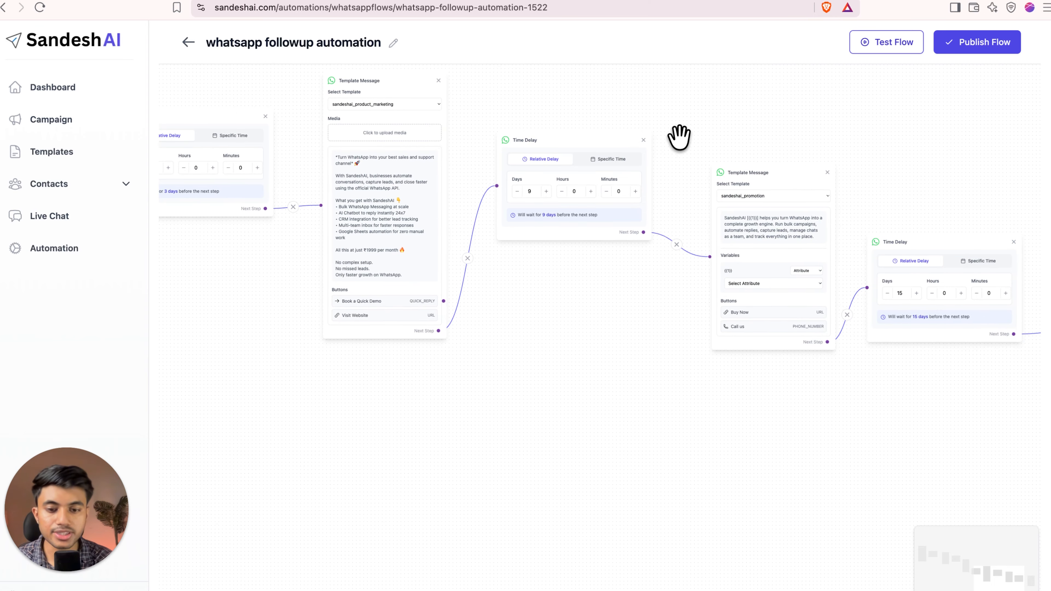
left_click_drag(574, 412, 512, 495)
scroll(492, 365, "up", 3)
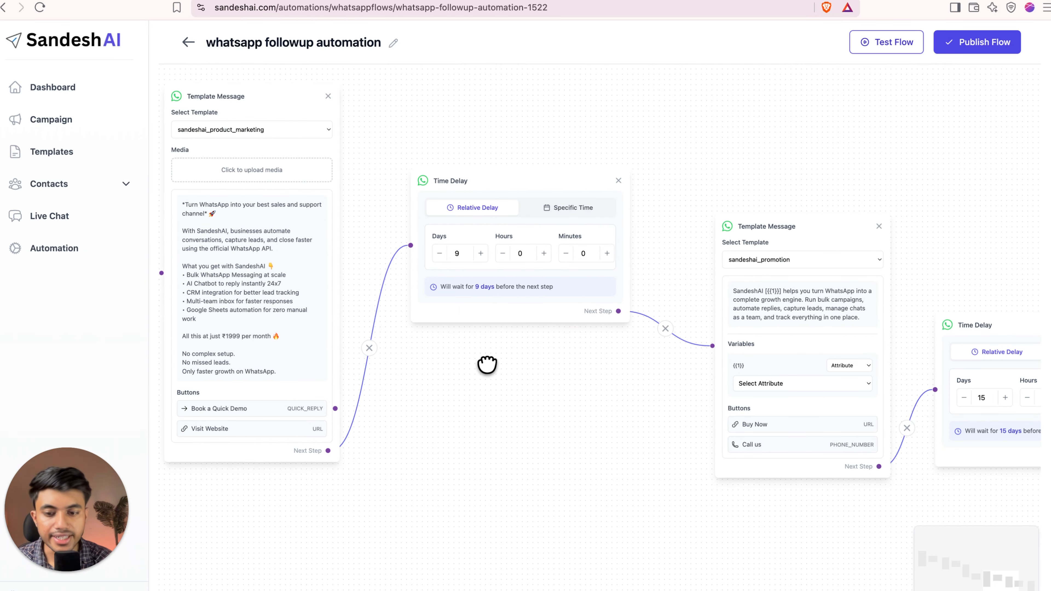
left_click_drag(487, 364, 496, 461)
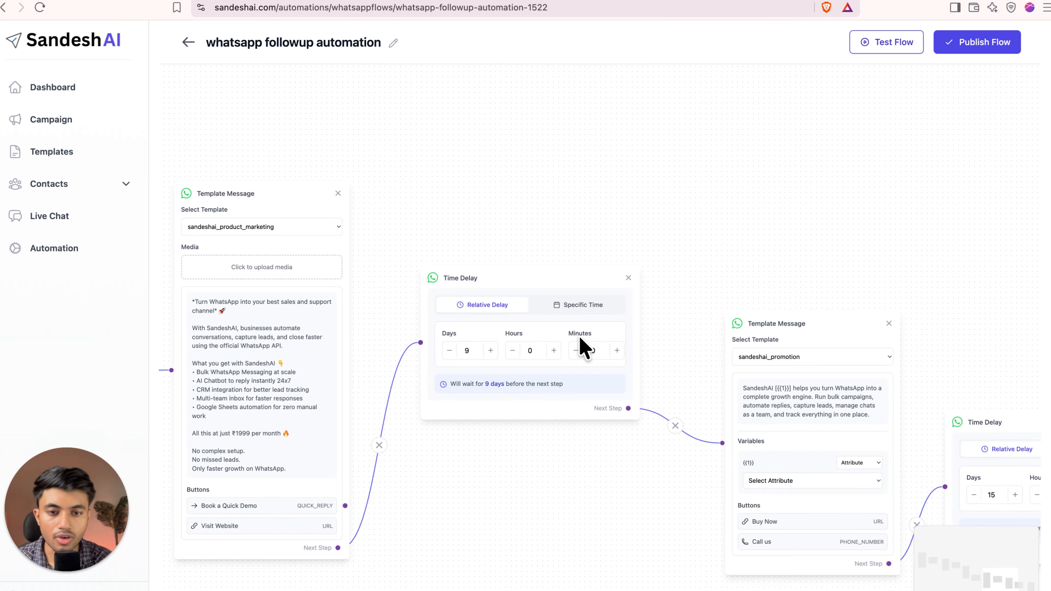
scroll(587, 347, "up", 3)
left_click_drag(591, 352, 662, 300)
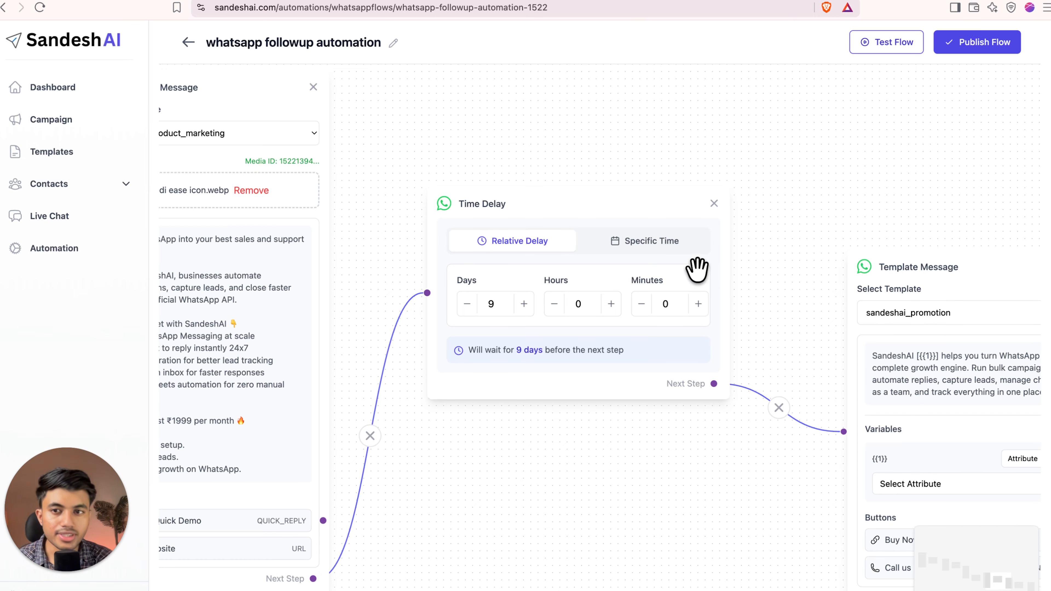
left_click_drag(593, 124, 281, 165)
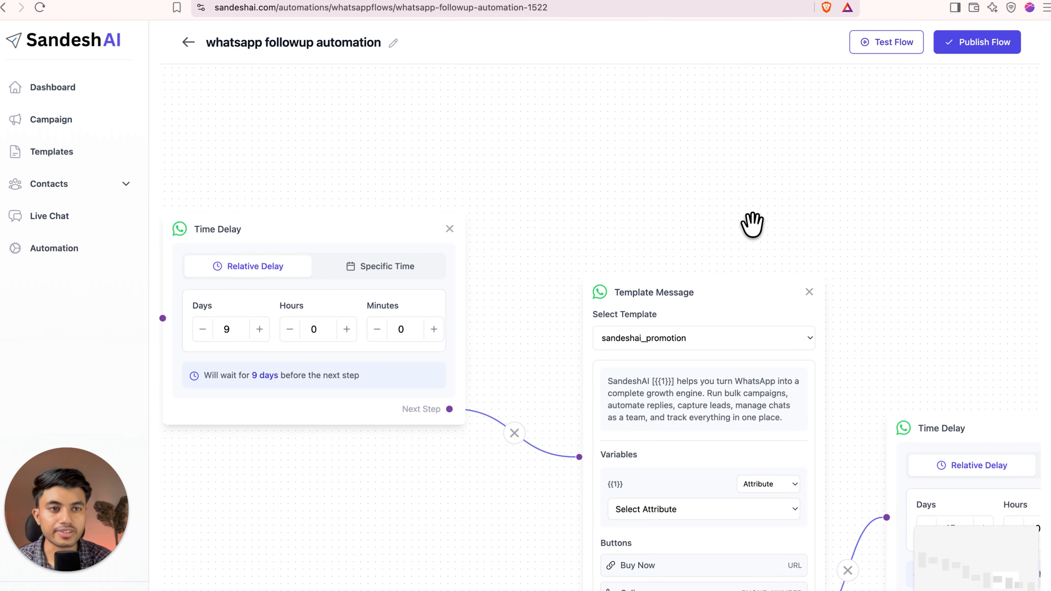
left_click(993, 45)
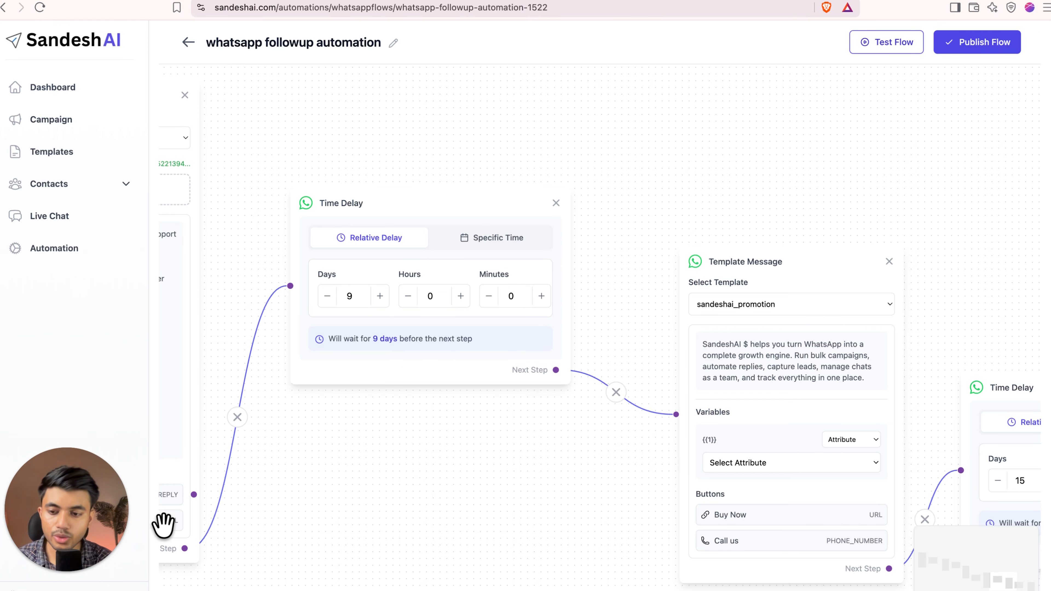
- Open the account settings in a new browser tab and turn on Drip Campaign Automation
right_click(54, 590)
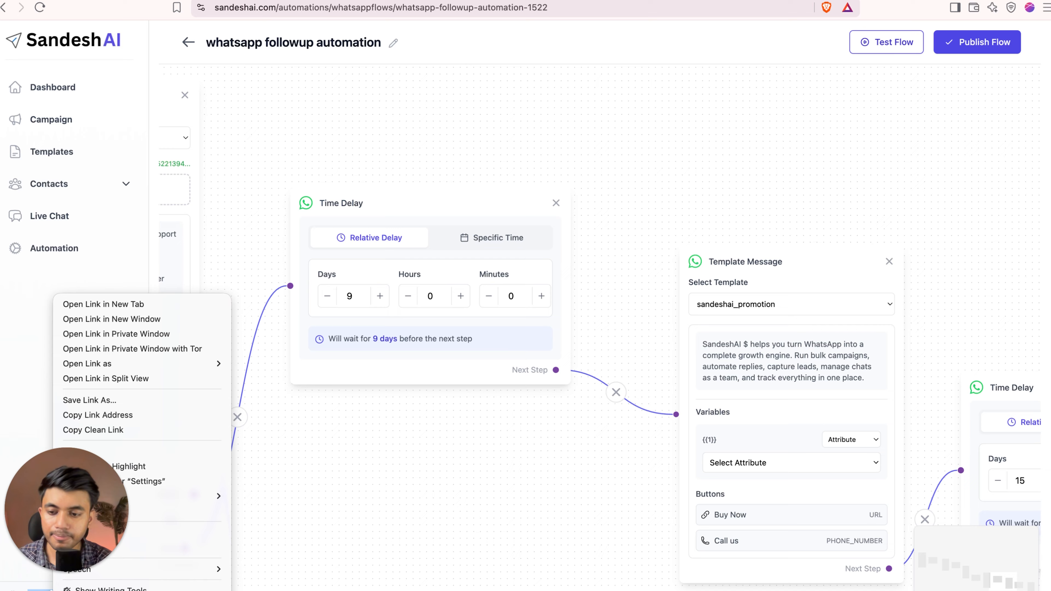
left_click(102, 304)
left_click(244, 4)
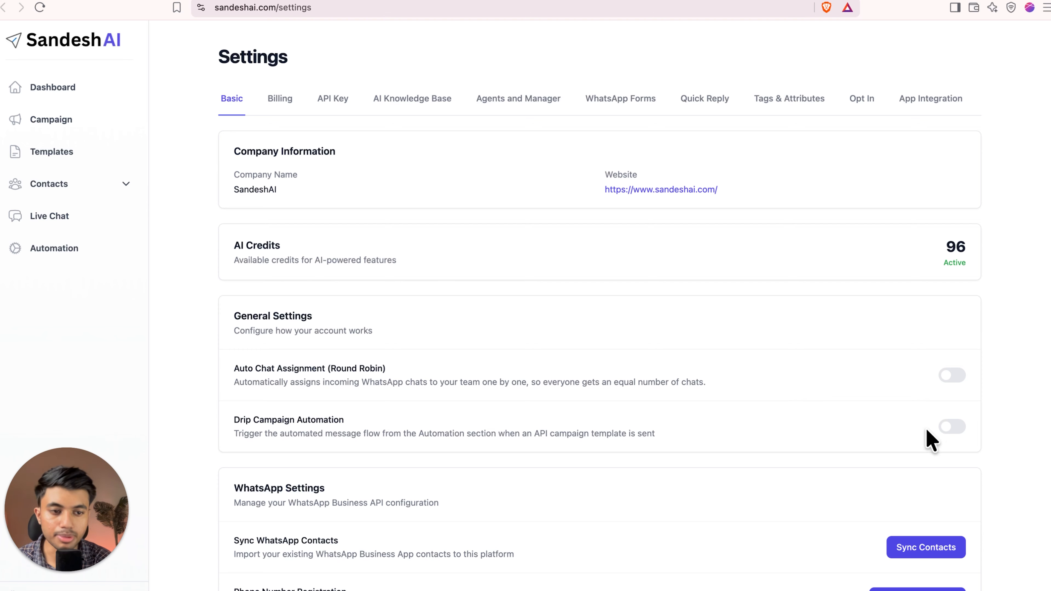
left_click(949, 428)
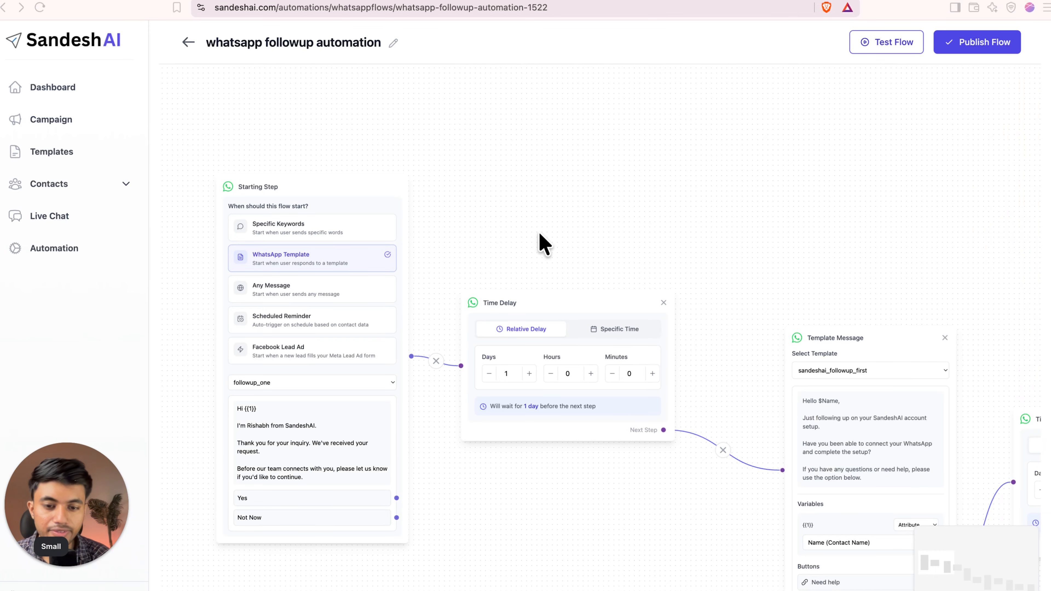
- Review the flow's sequence of time delays and template messages from the starting step through the 15-day delay and back
scroll(687, 237, "down", 3)
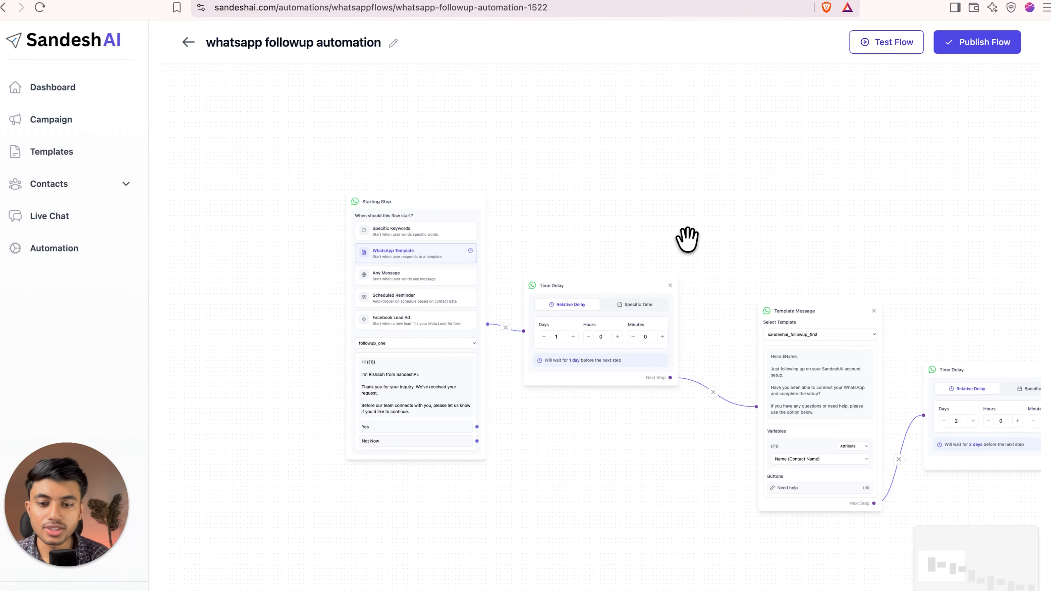
left_click_drag(706, 242, 399, 239)
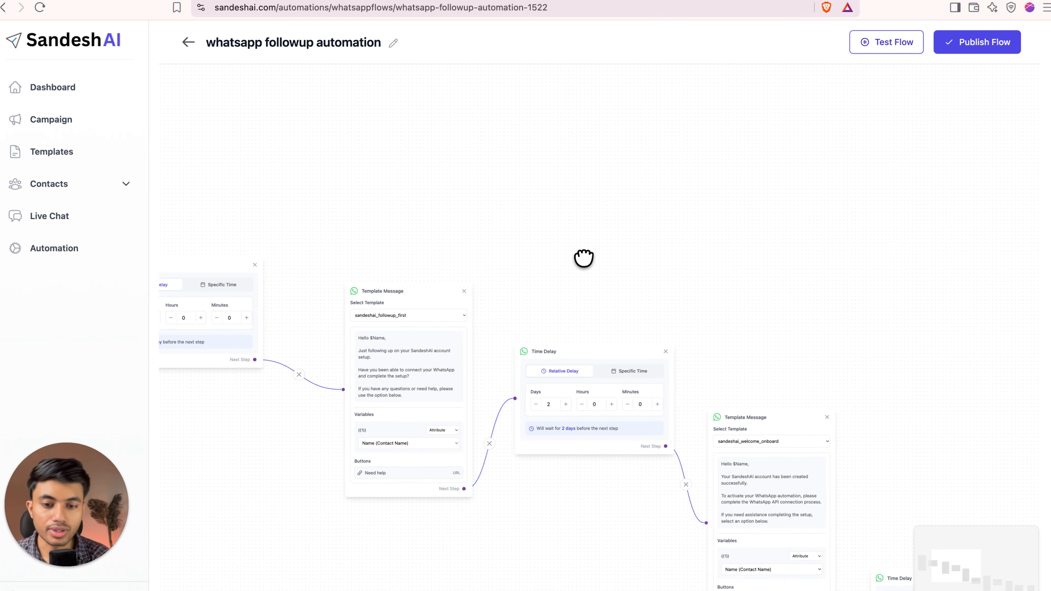
left_click_drag(584, 258, 470, 180)
left_click_drag(671, 225, 518, 188)
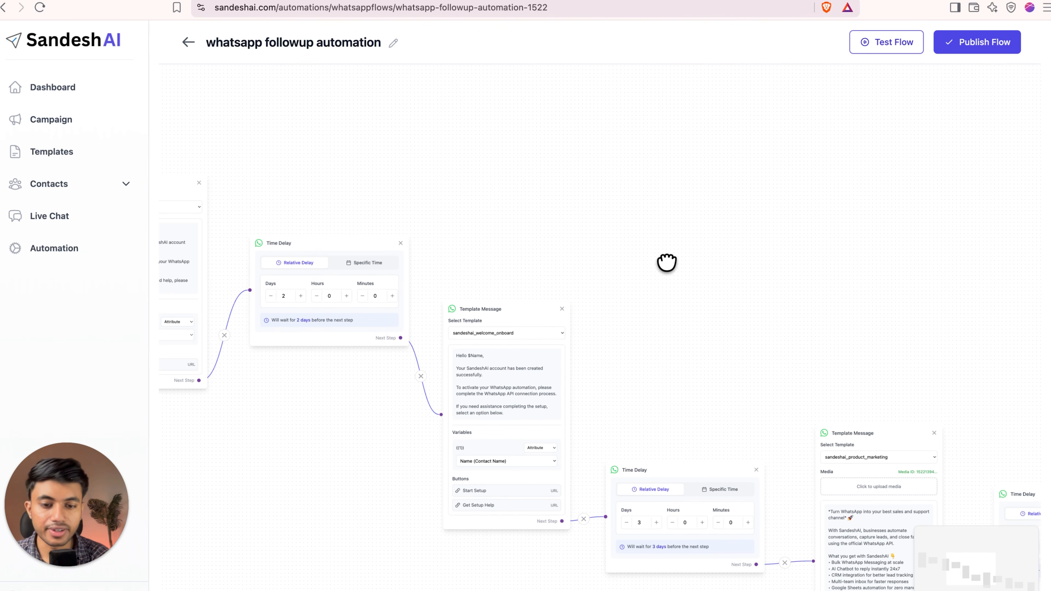
left_click_drag(663, 261, 537, 185)
left_click_drag(693, 248, 556, 232)
left_click_drag(743, 242, 557, 232)
left_click_drag(850, 323, 813, 300)
left_click_drag(422, 216, 598, 244)
left_click_drag(488, 221, 331, 169)
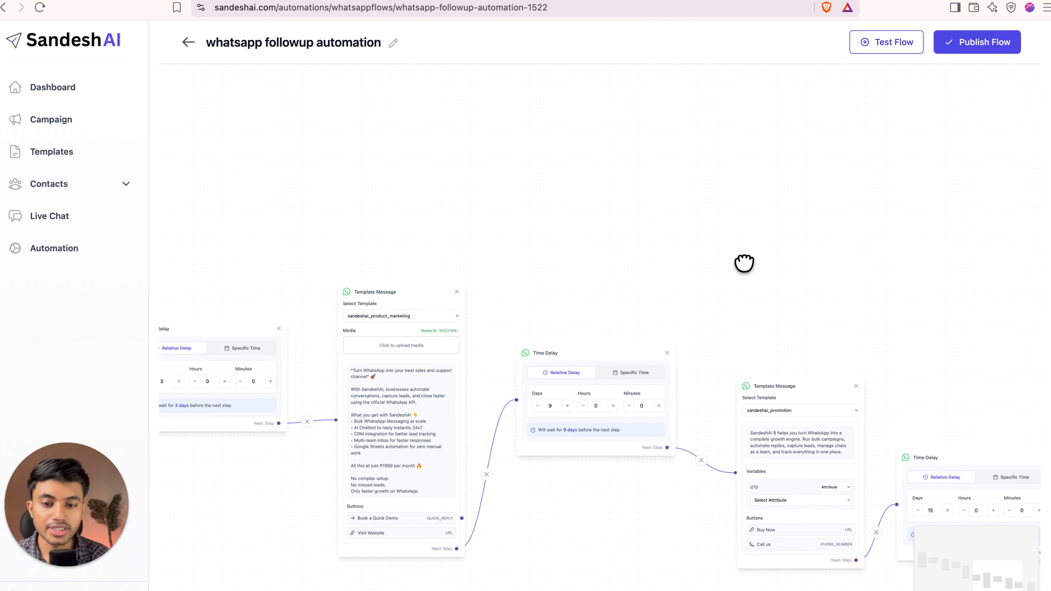
left_click_drag(743, 263, 789, 271)
left_click_drag(551, 215, 768, 232)
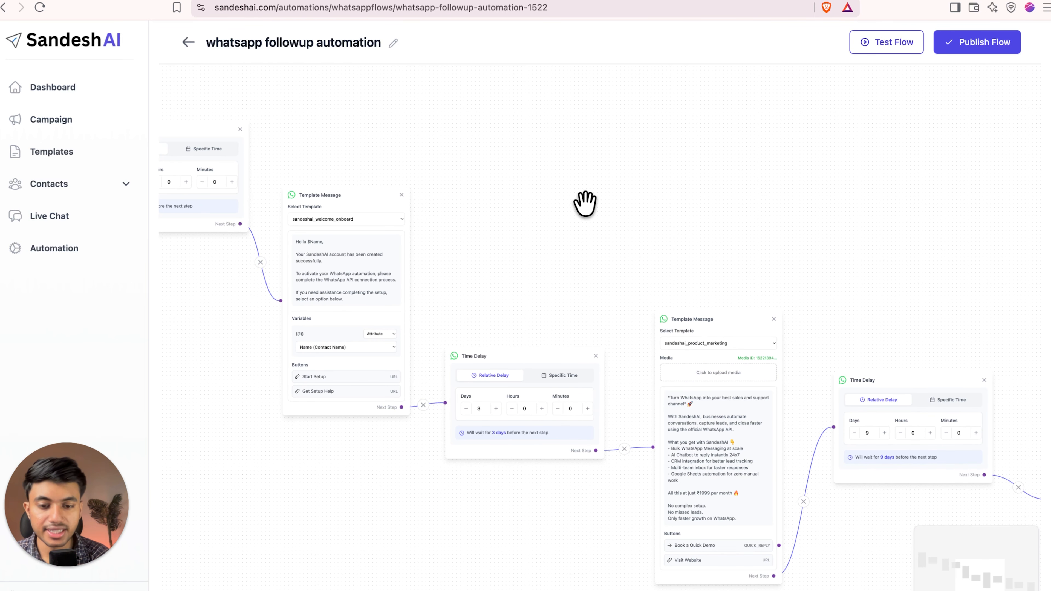
left_click_drag(535, 202, 762, 284)
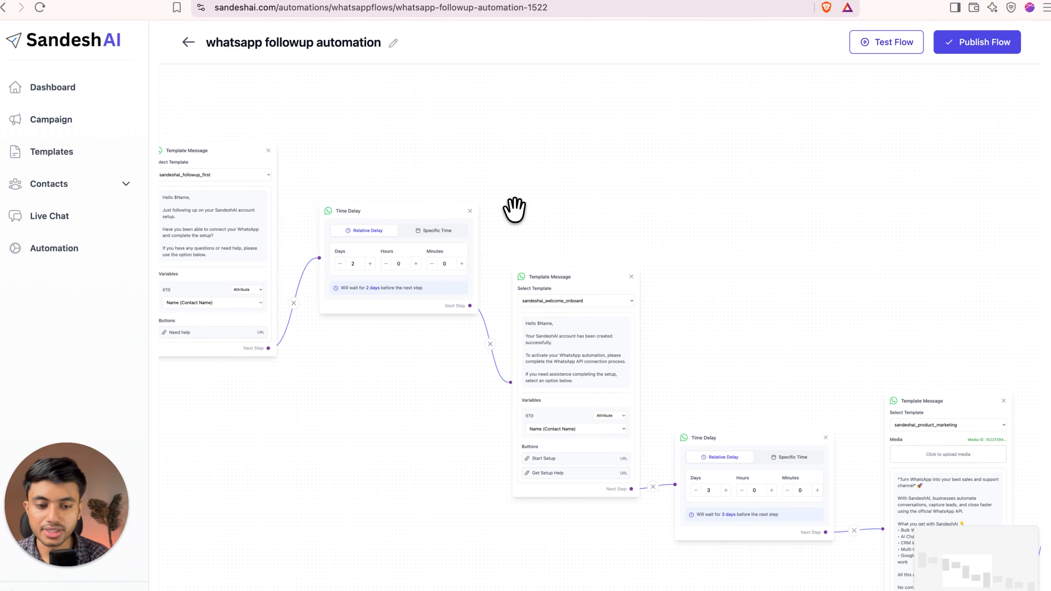
left_click_drag(574, 211, 793, 289)
left_click_drag(425, 161, 754, 197)
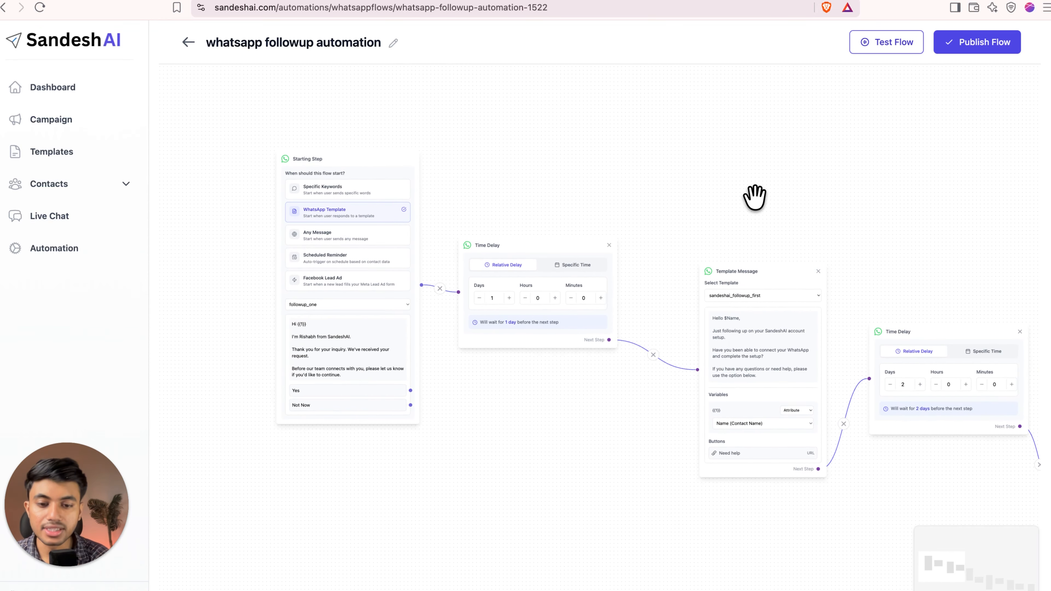
- Examine the starting step's followup_one template message and its Yes and Not Now reply options
scroll(301, 352, "up", 5)
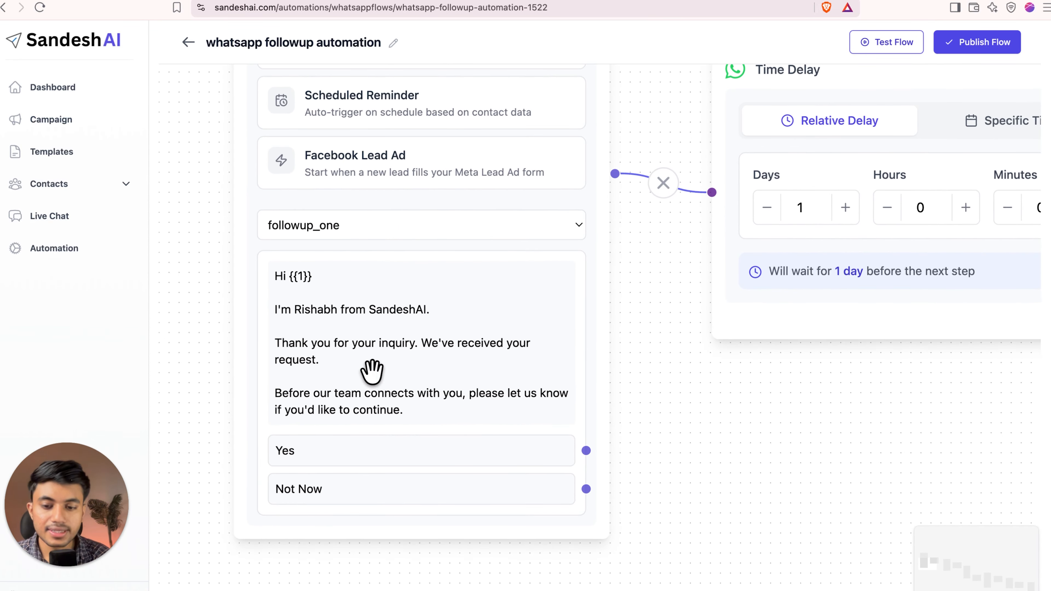
scroll(397, 332, "up", 2)
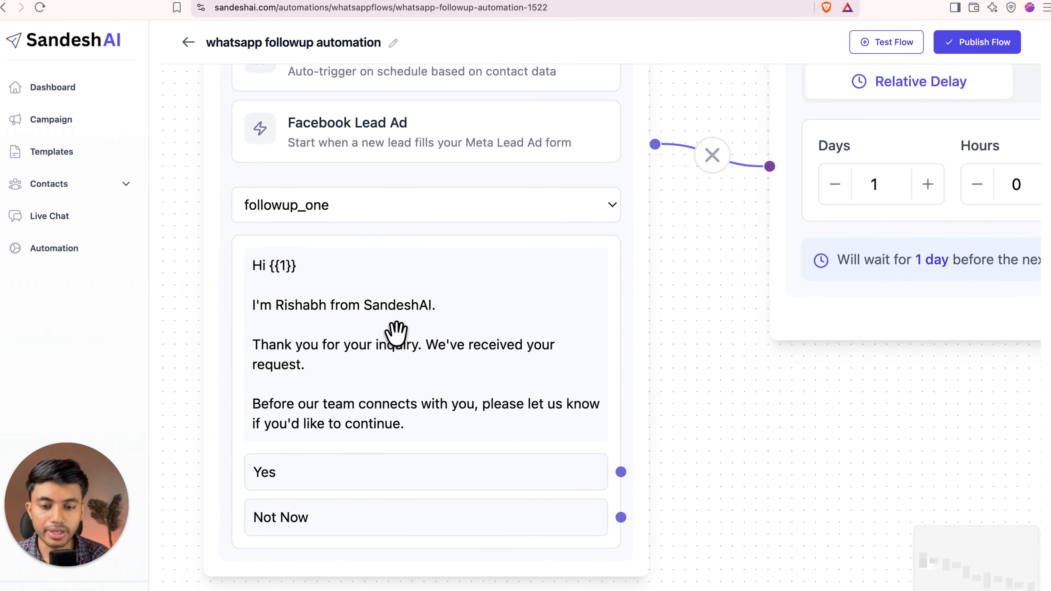
scroll(397, 331, "down", 1)
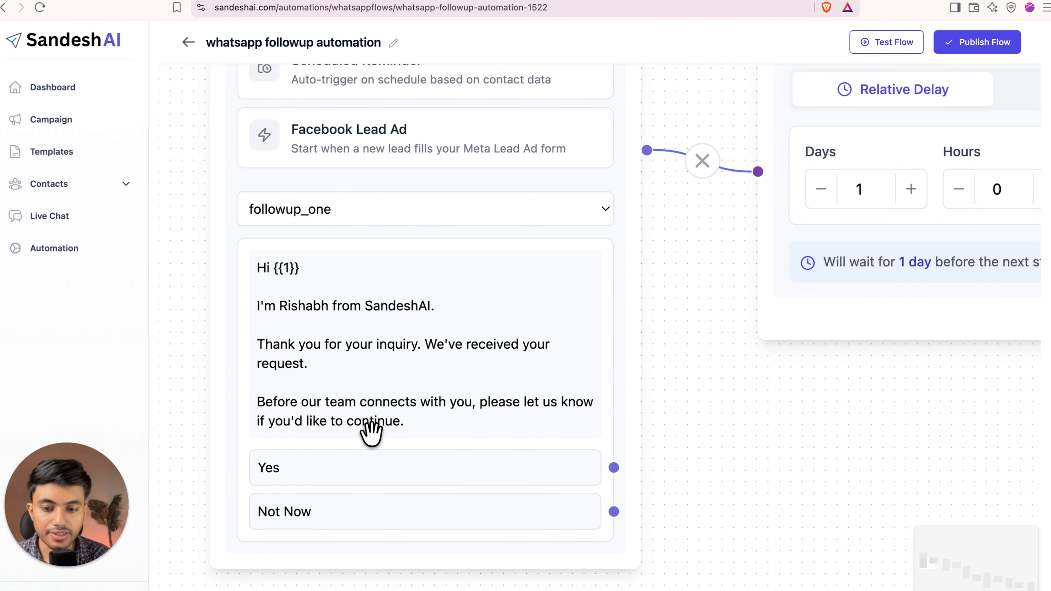
scroll(469, 553, "down", 5)
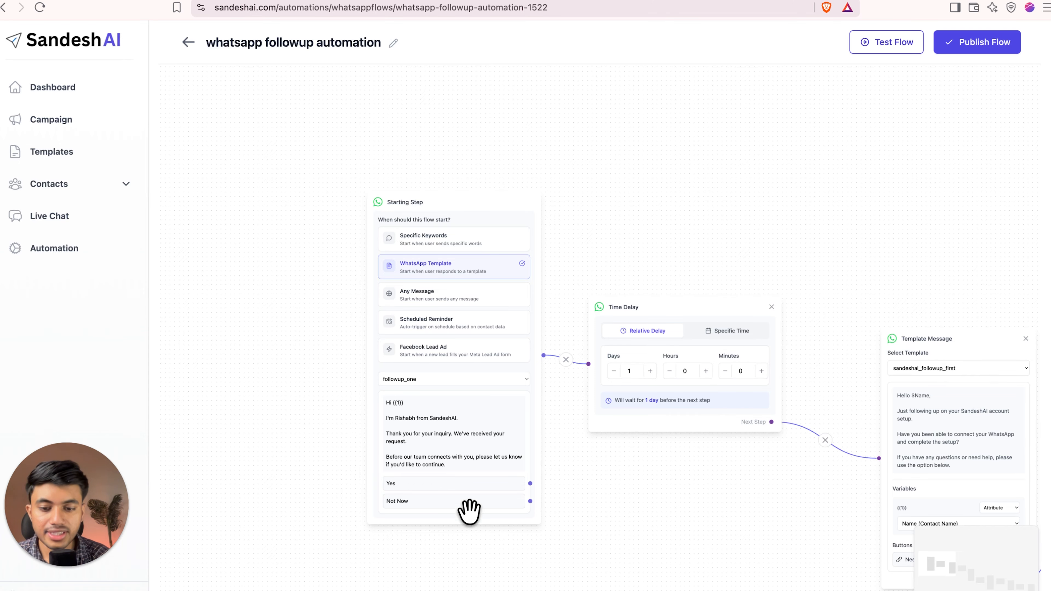
scroll(469, 509, "up", 3)
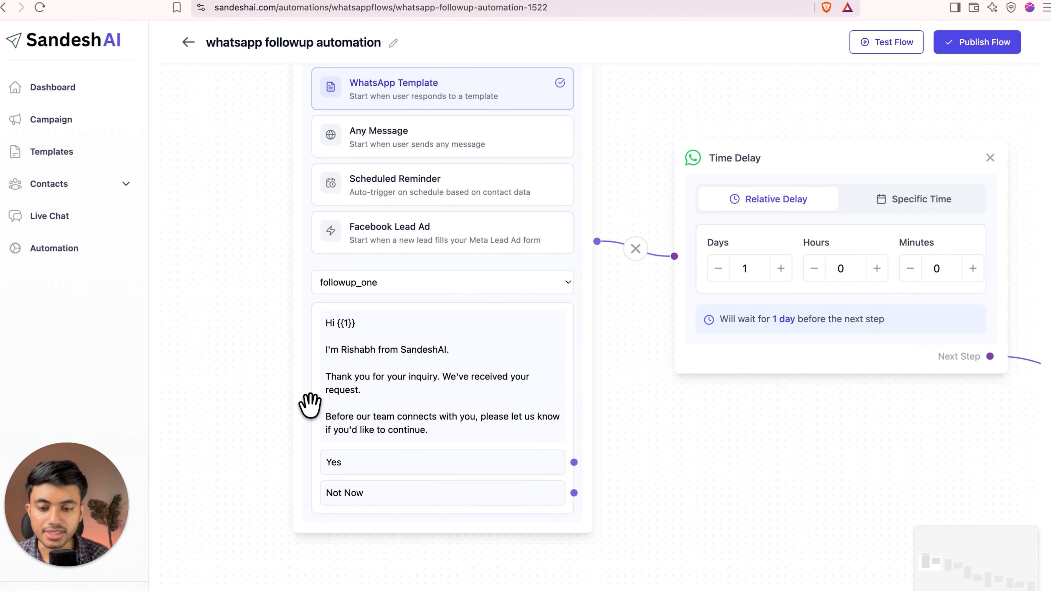
left_click_drag(195, 378, 144, 375)
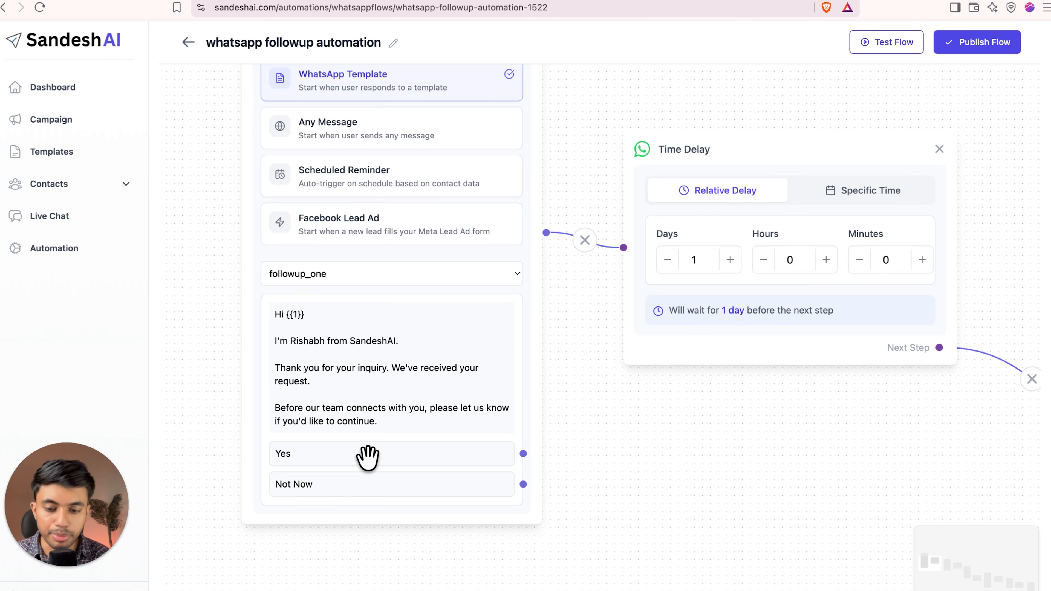
scroll(605, 457, "down", 2)
scroll(627, 453, "down", 3)
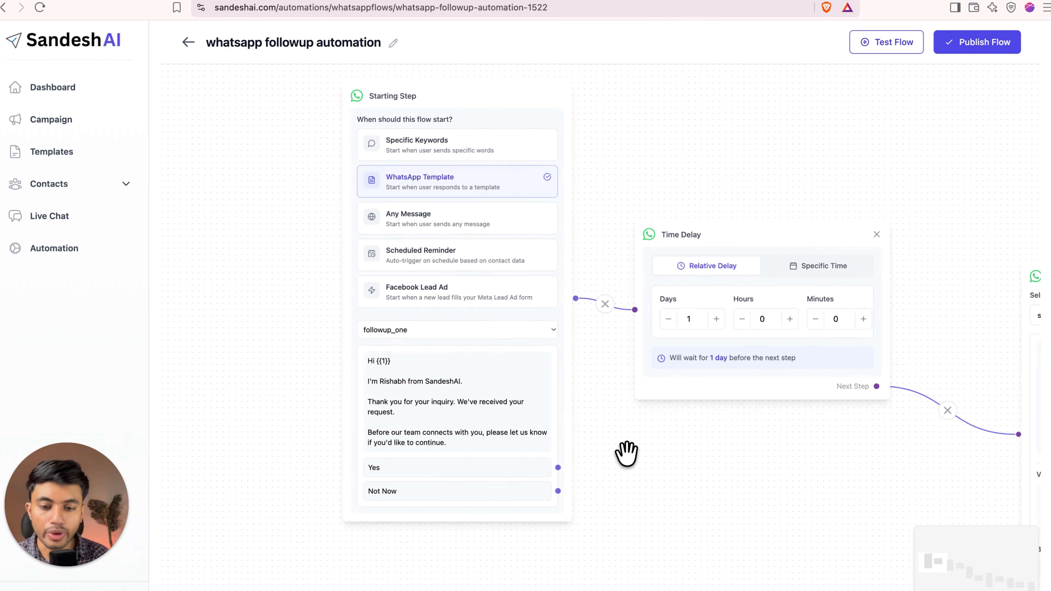
scroll(626, 452, "up", 3)
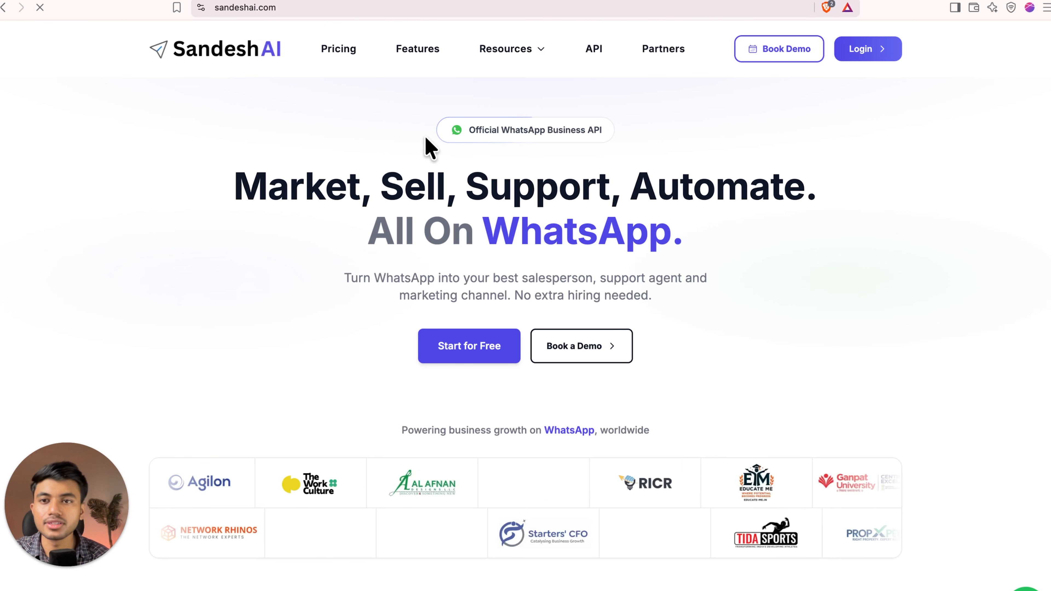
- Open the SandeshAI API documentation and read the guide on sending WhatsApp template messages
left_click(594, 51)
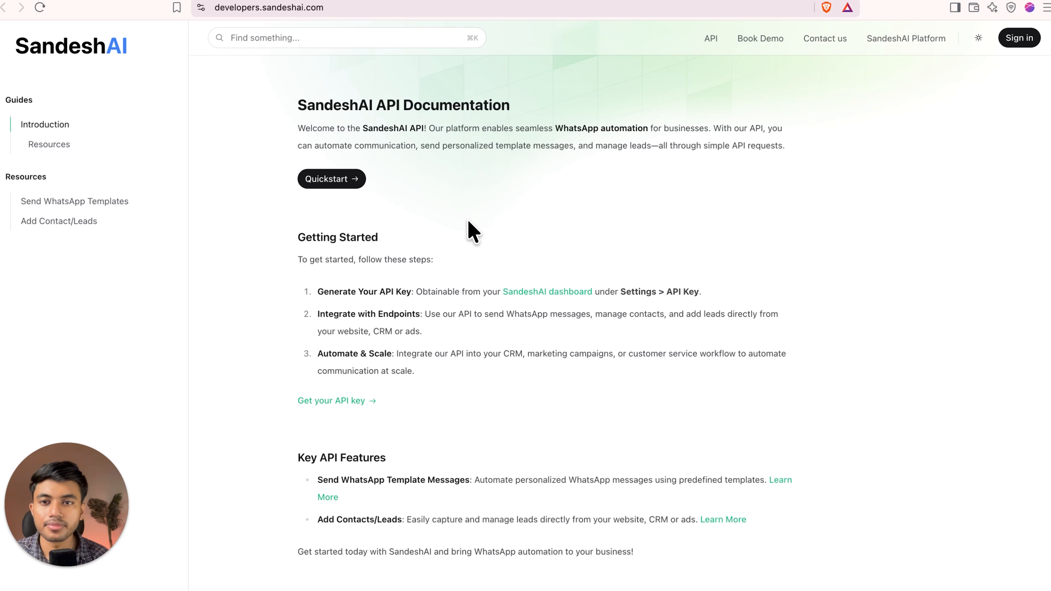
scroll(468, 302, "down", 5)
scroll(472, 306, "down", 6)
left_click(376, 226)
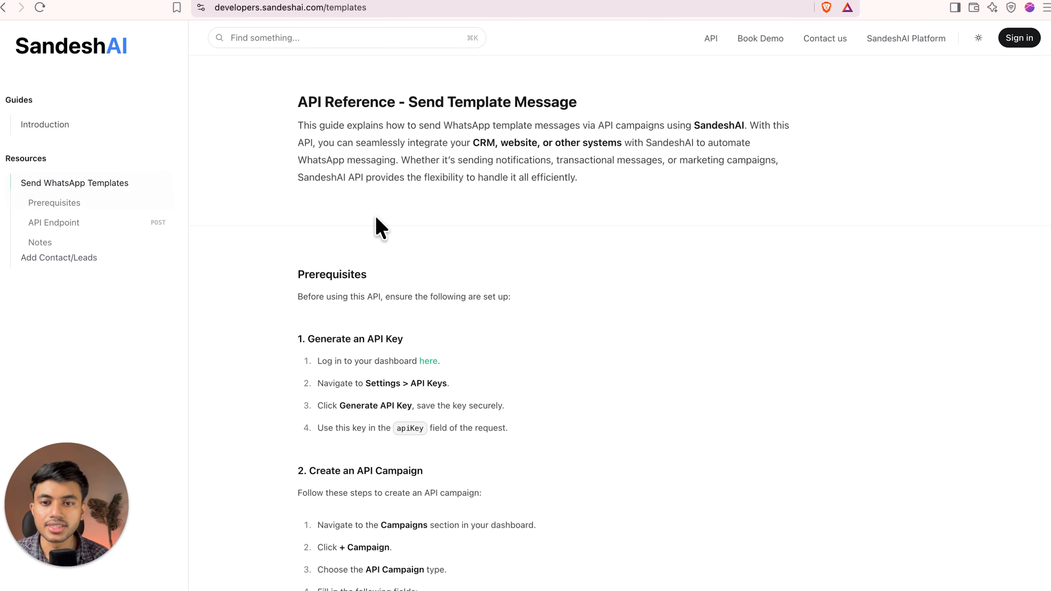
scroll(498, 293, "down", 15)
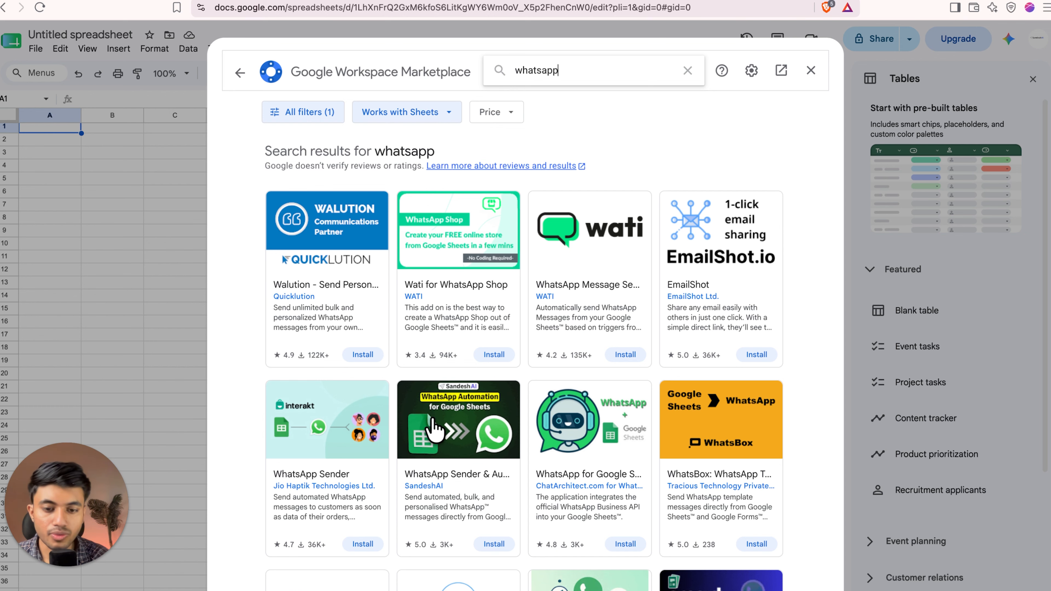
- Return to the follow-up flow and go through its delays and messages from the 1-day delay to the sandeshai_product_marketing message
key("ctrl+Left")
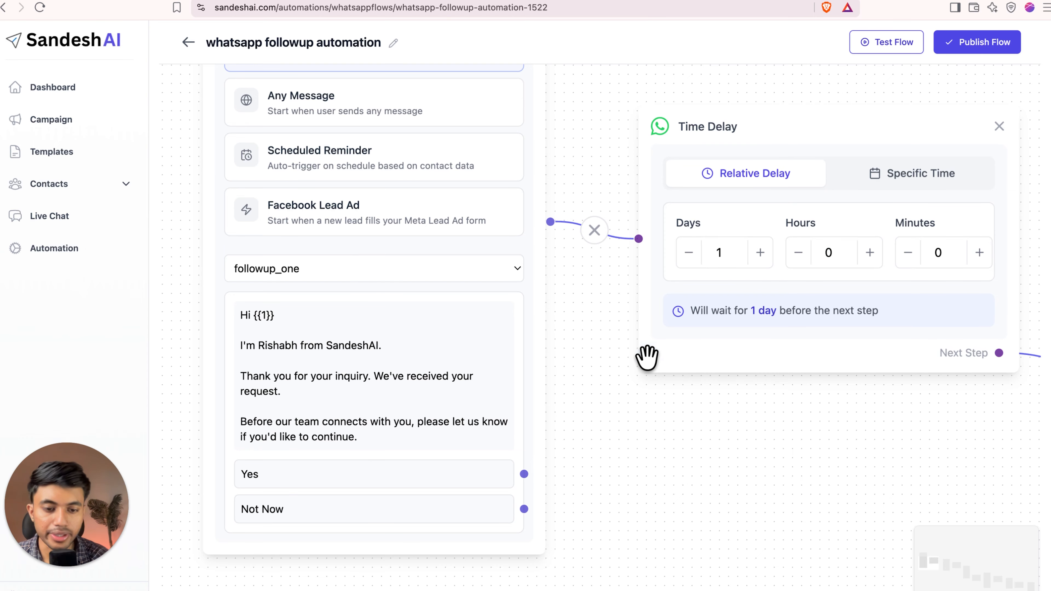
scroll(661, 434, "down", 3)
left_click_drag(661, 435, 335, 418)
left_click_drag(565, 460, 391, 430)
left_click_drag(582, 488, 351, 426)
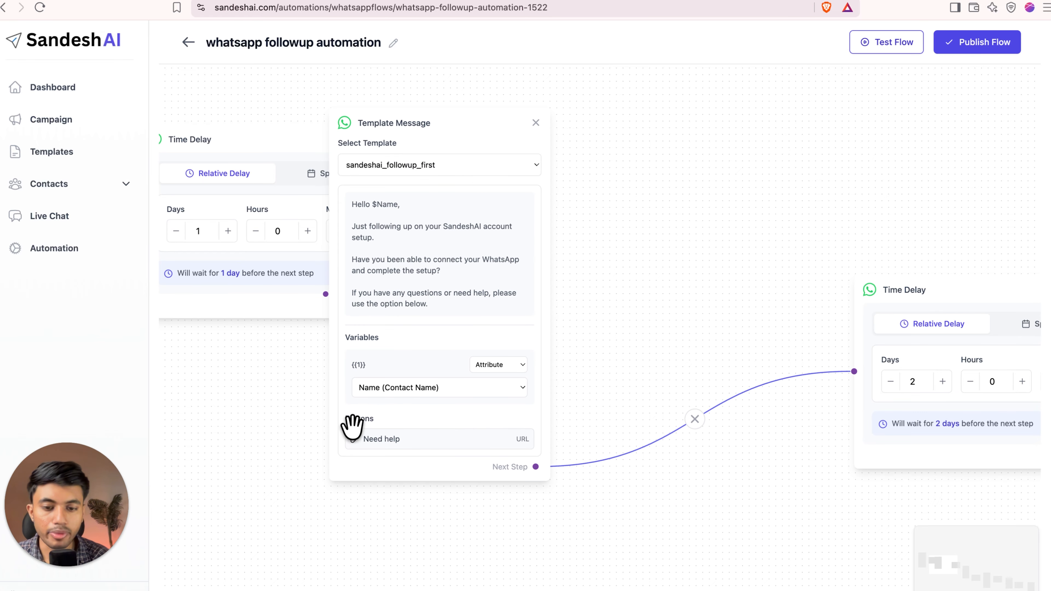
scroll(691, 280, "right", 10)
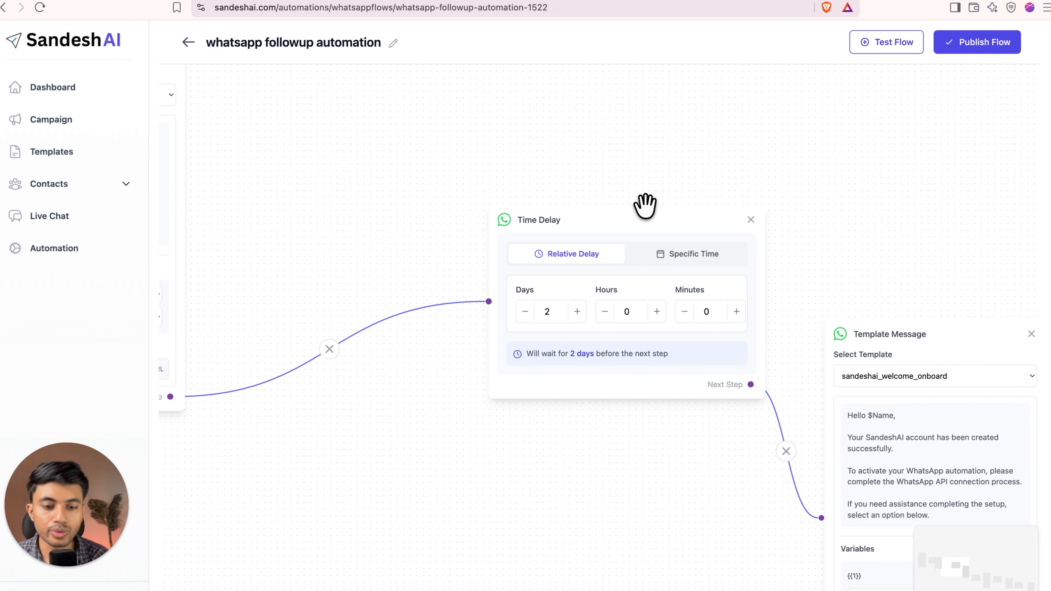
scroll(545, 263, "right", 10)
scroll(534, 263, "down", 3)
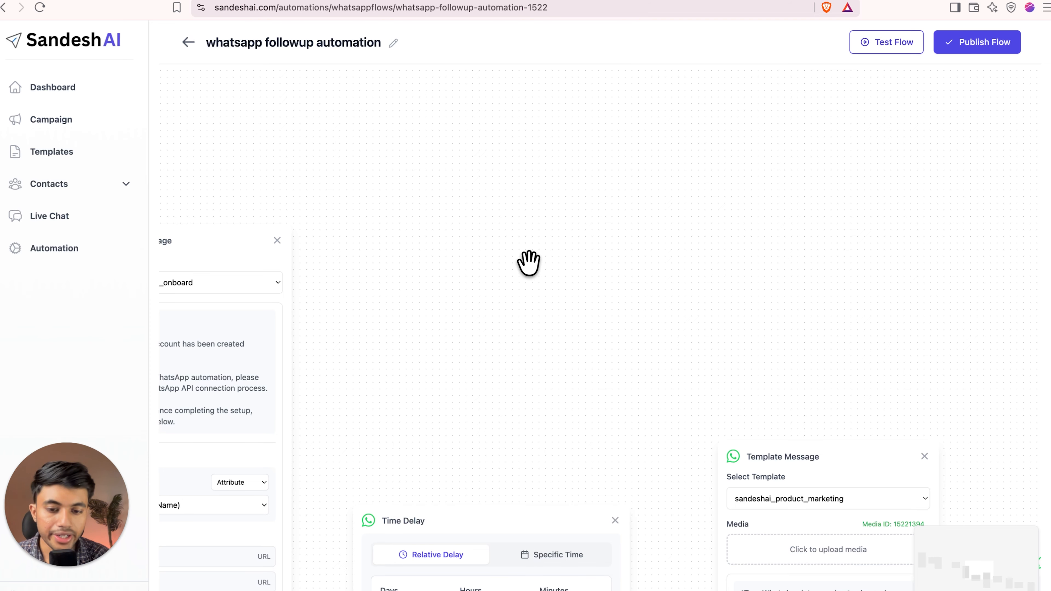